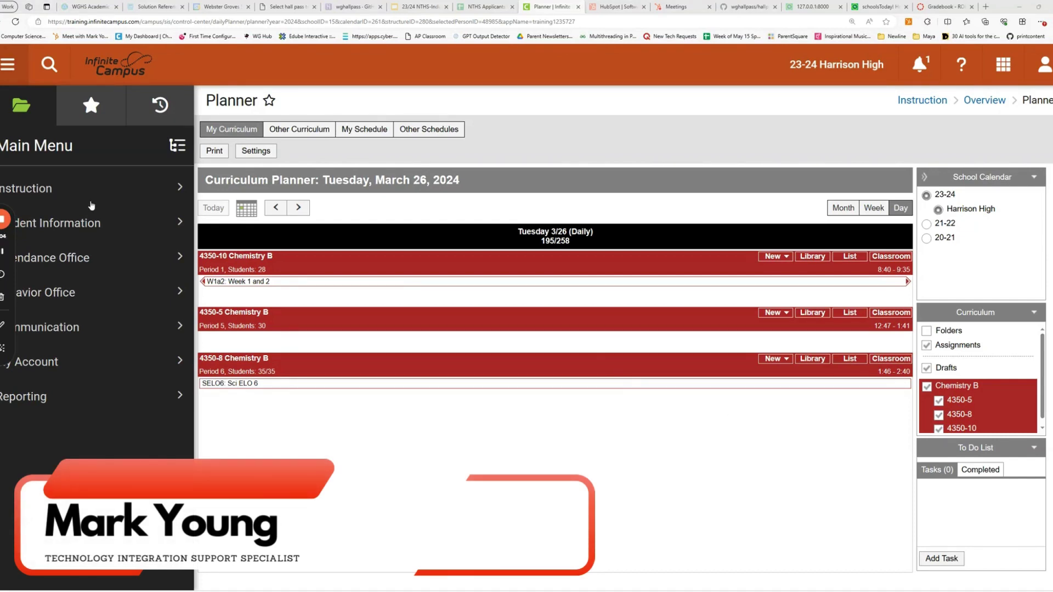
Browse the instruction tools and view March 2024 and March 25–29, returning to March 26.
left_click(58, 193)
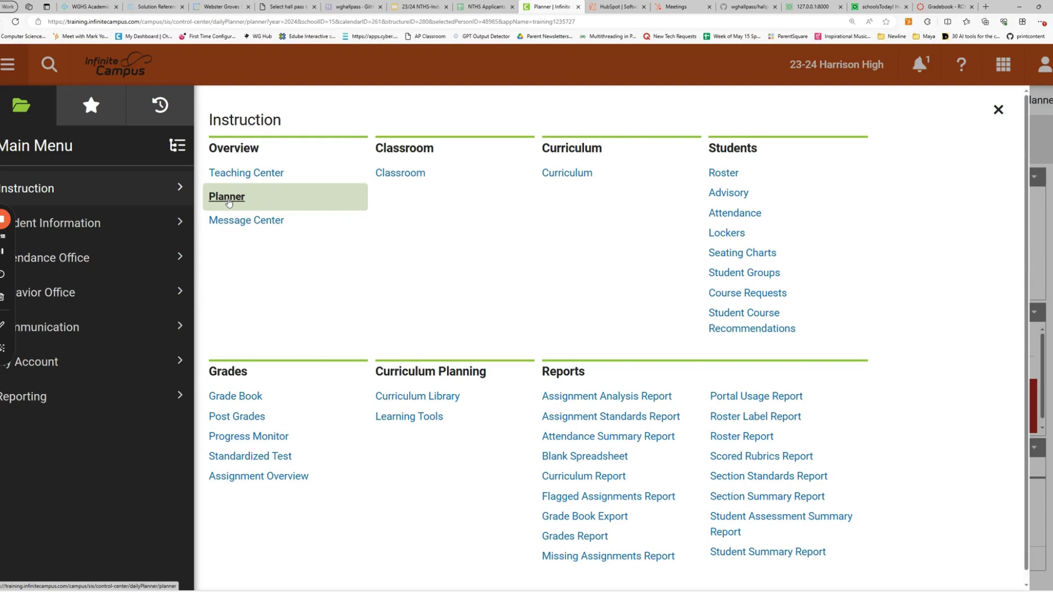
left_click(228, 198)
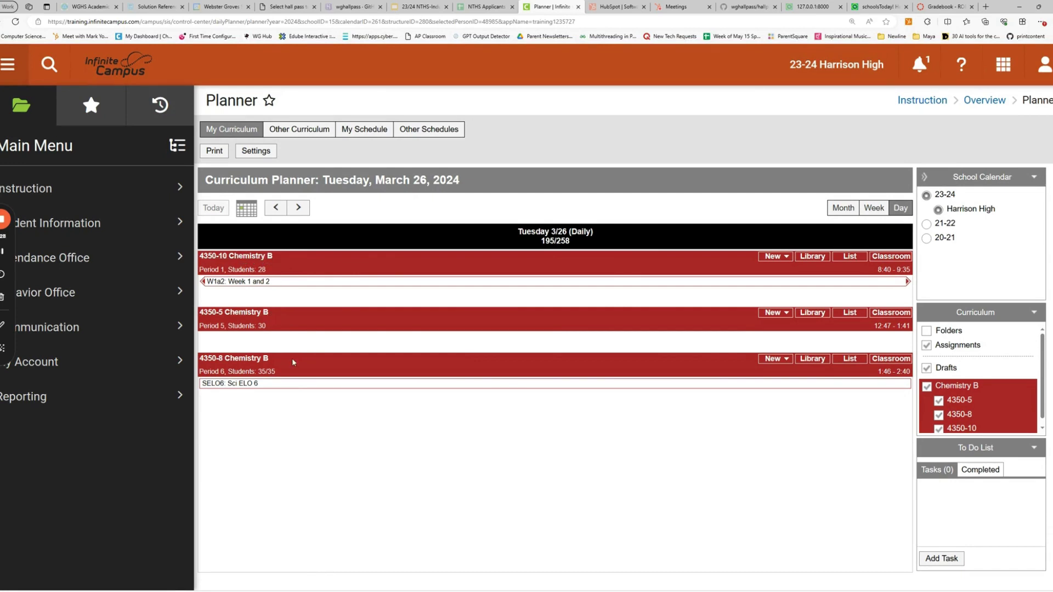
left_click(249, 210)
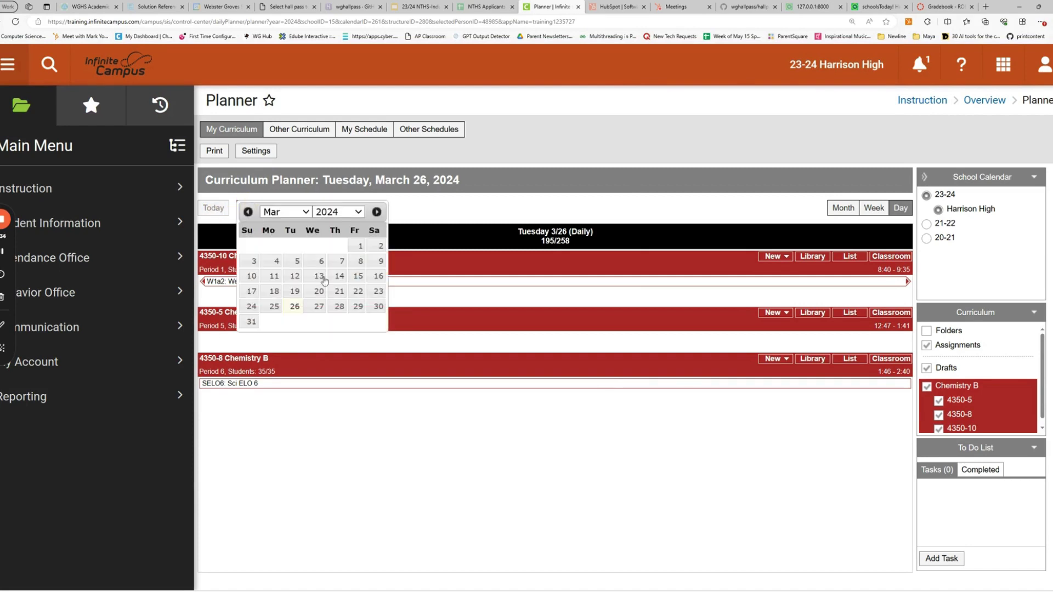
left_click(344, 450)
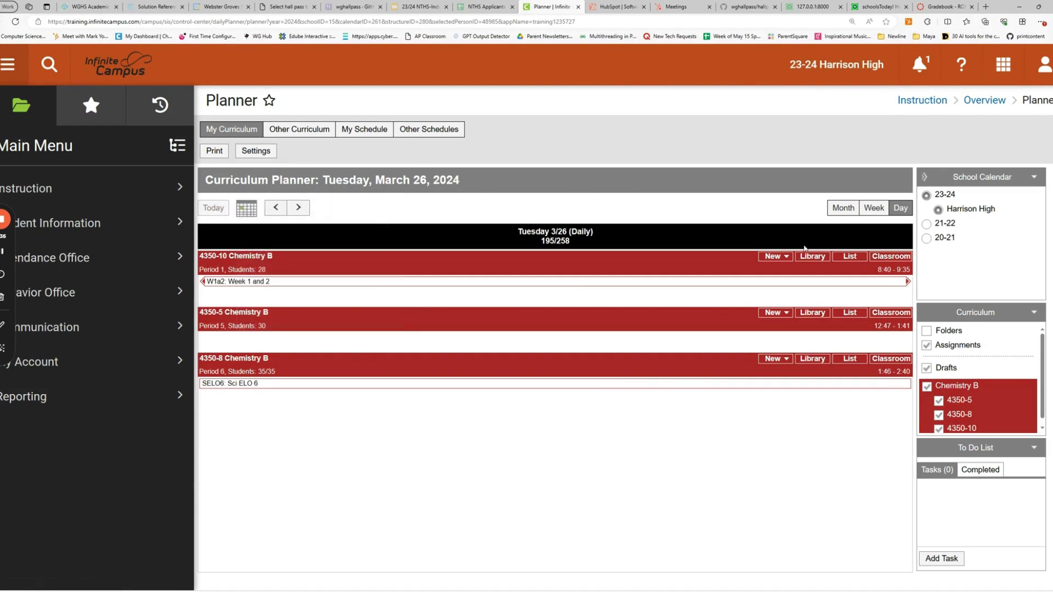
left_click(837, 210)
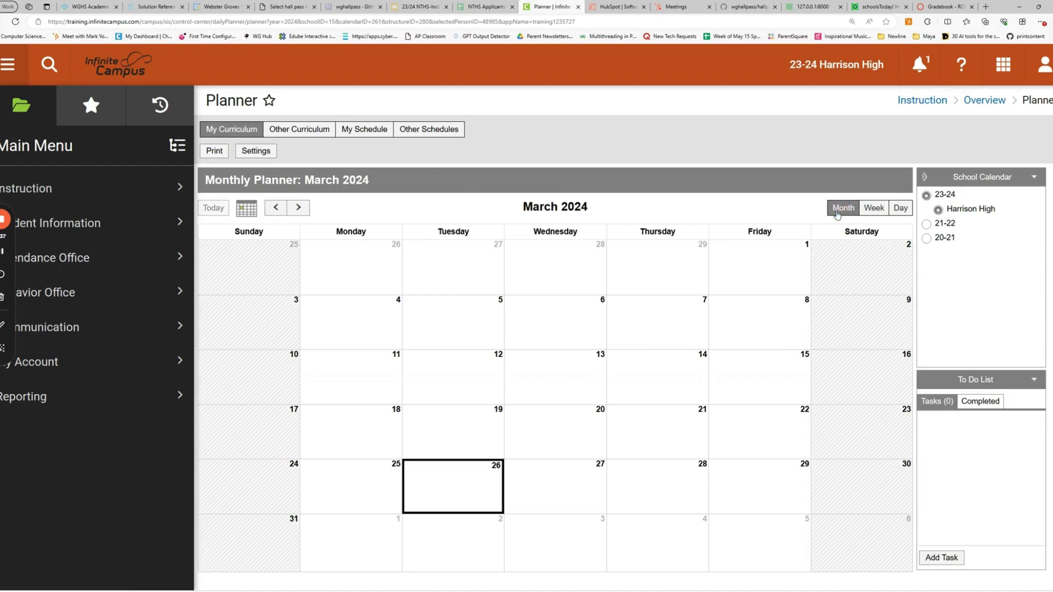
left_click(874, 210)
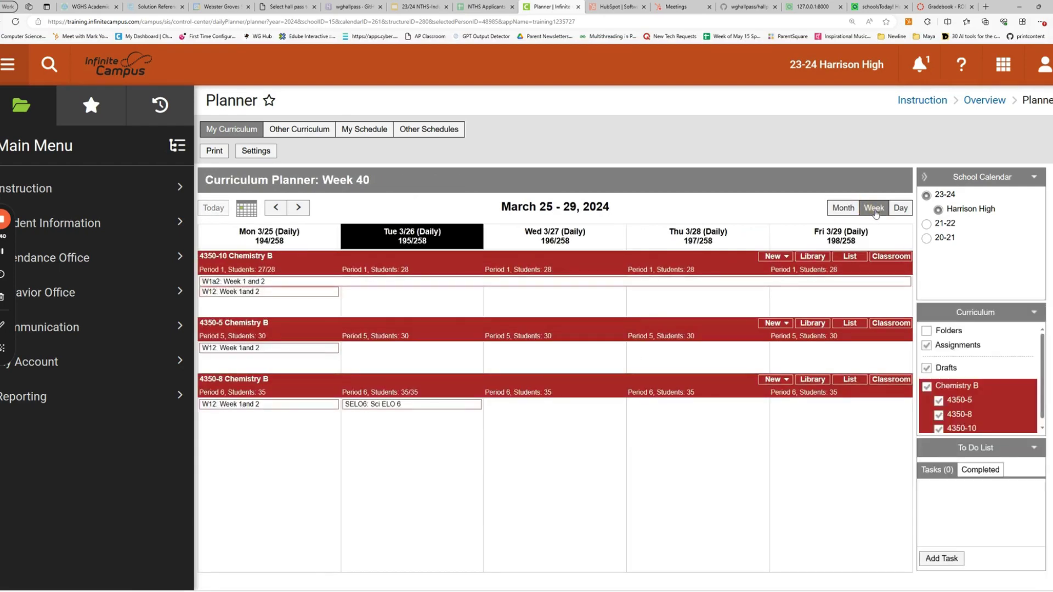
left_click(901, 211)
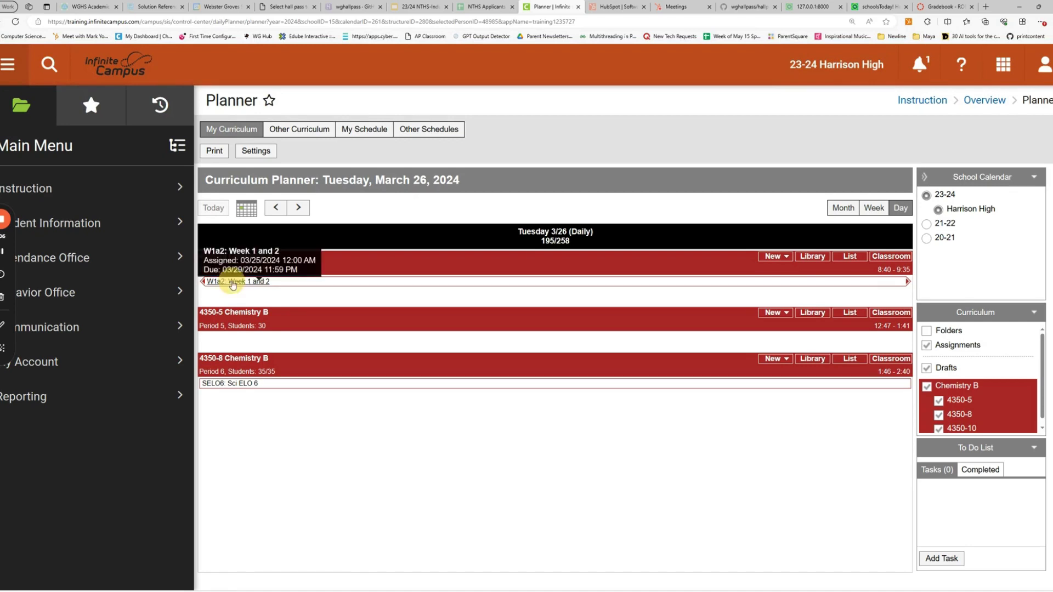
Open the Week 1 and 2 assignment and review its Details, Reflections and Content tabs.
left_click(233, 282)
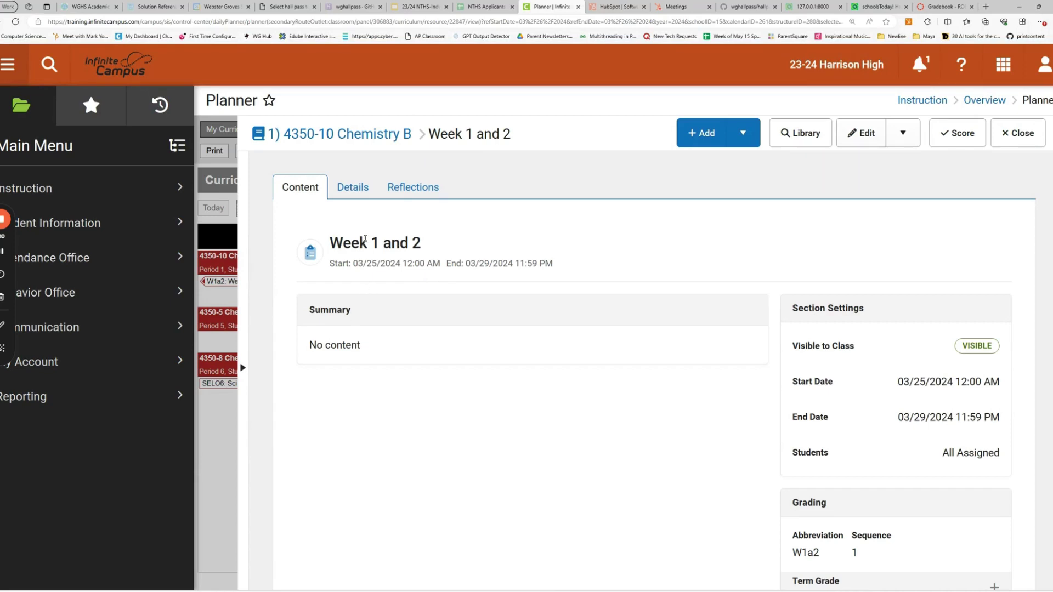
left_click_drag(331, 244, 423, 244)
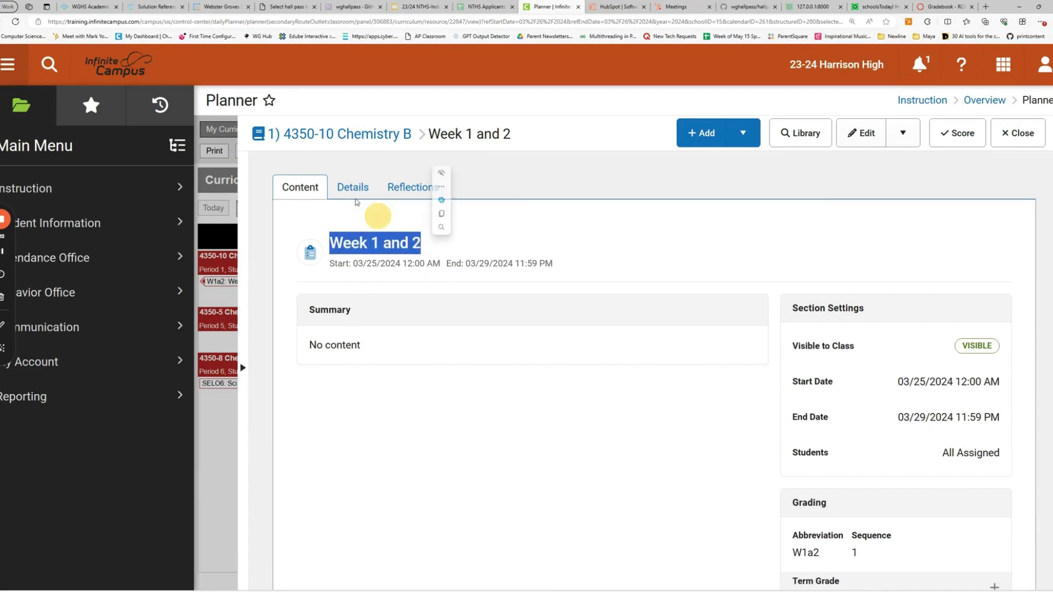
left_click(353, 190)
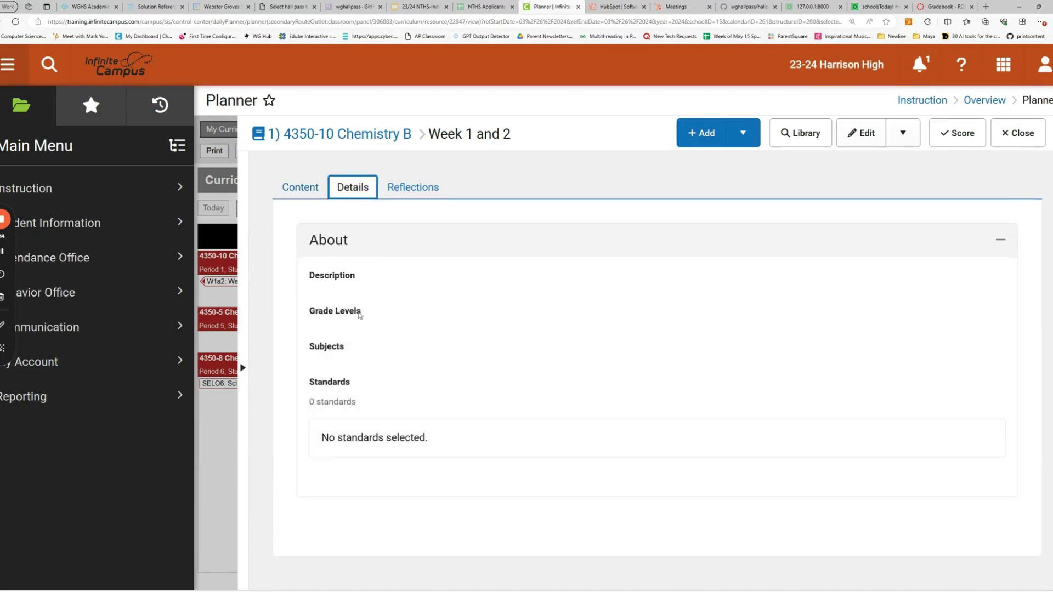
left_click(409, 189)
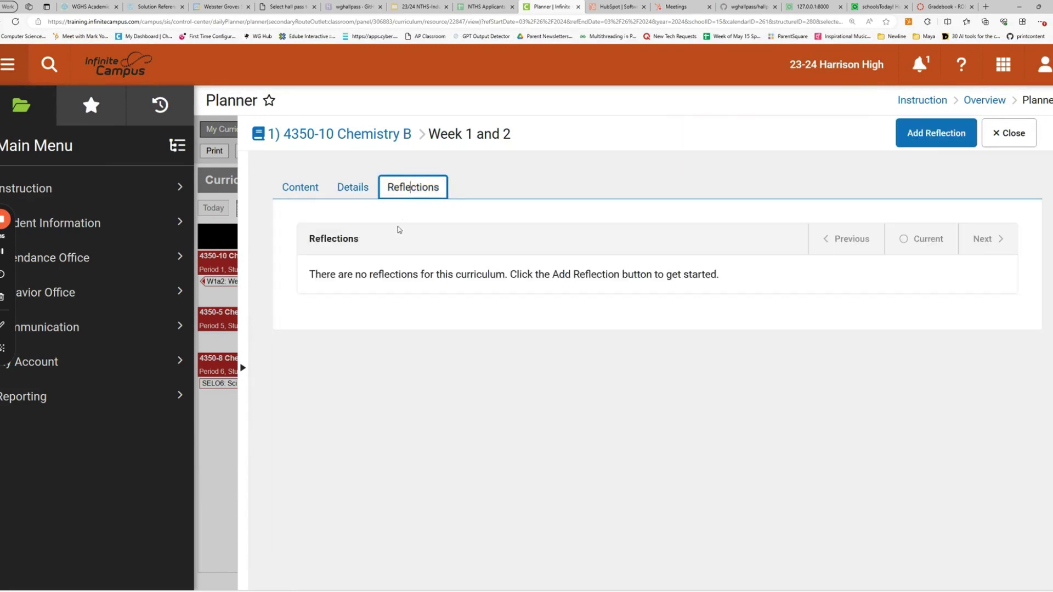
left_click(300, 187)
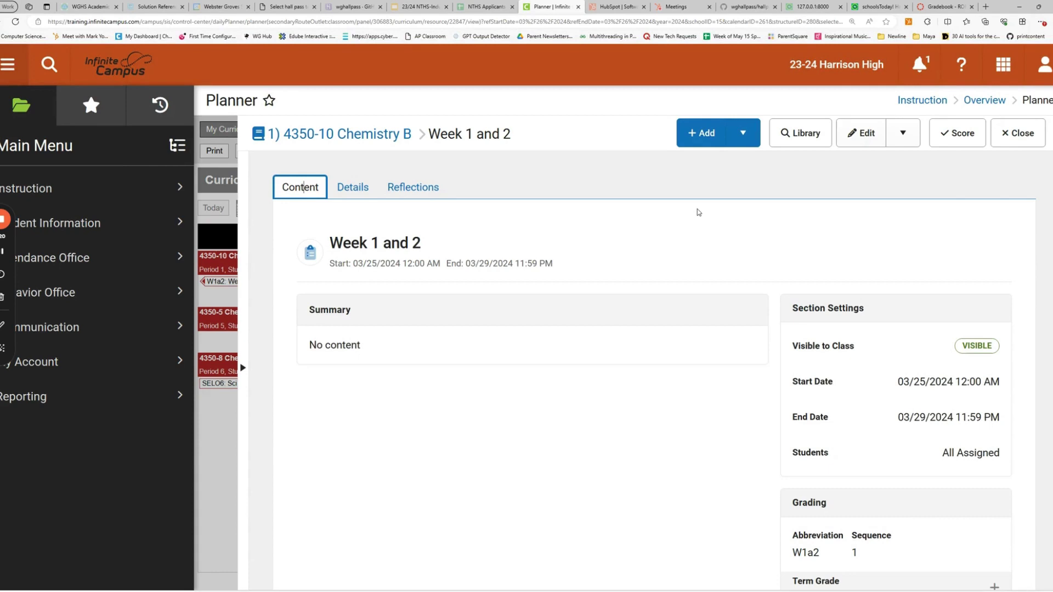
Put the Week 1 and 2 assignment into edit mode, focus its Summary, and check Preview options.
left_click(877, 132)
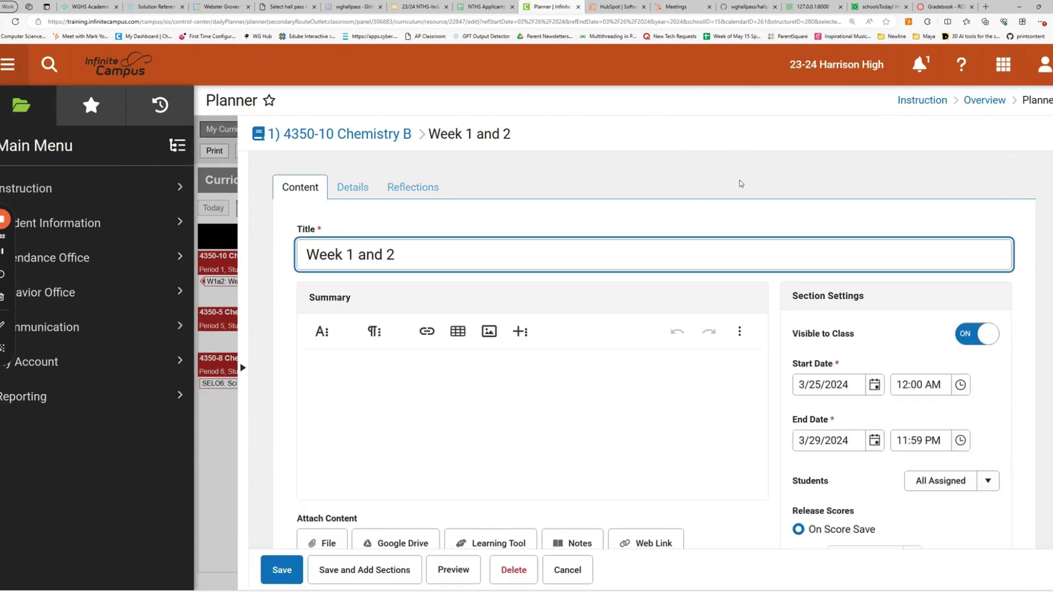
left_click(392, 369)
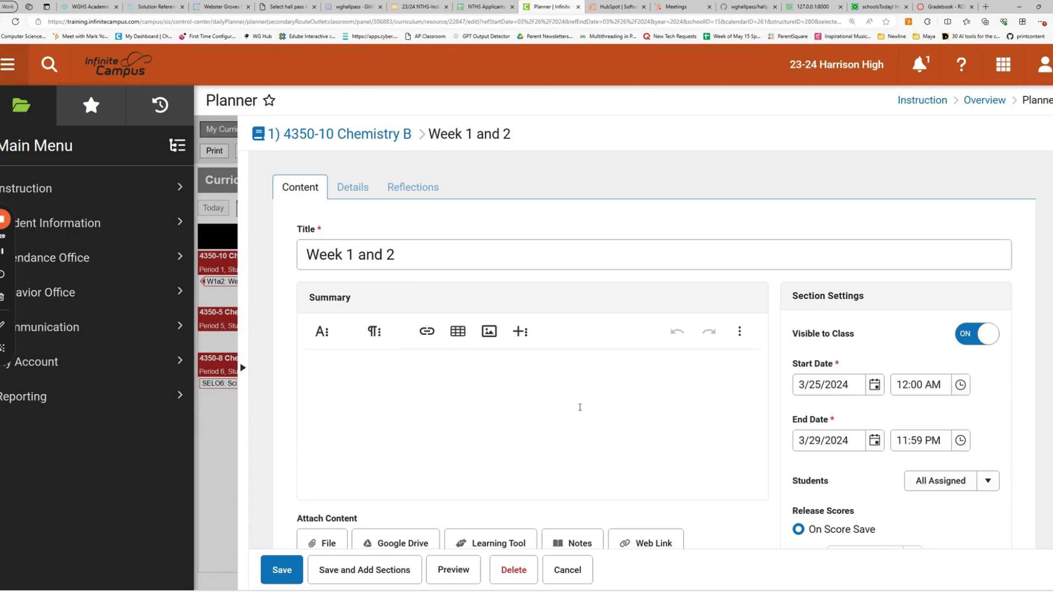
scroll(725, 517, "down", 2)
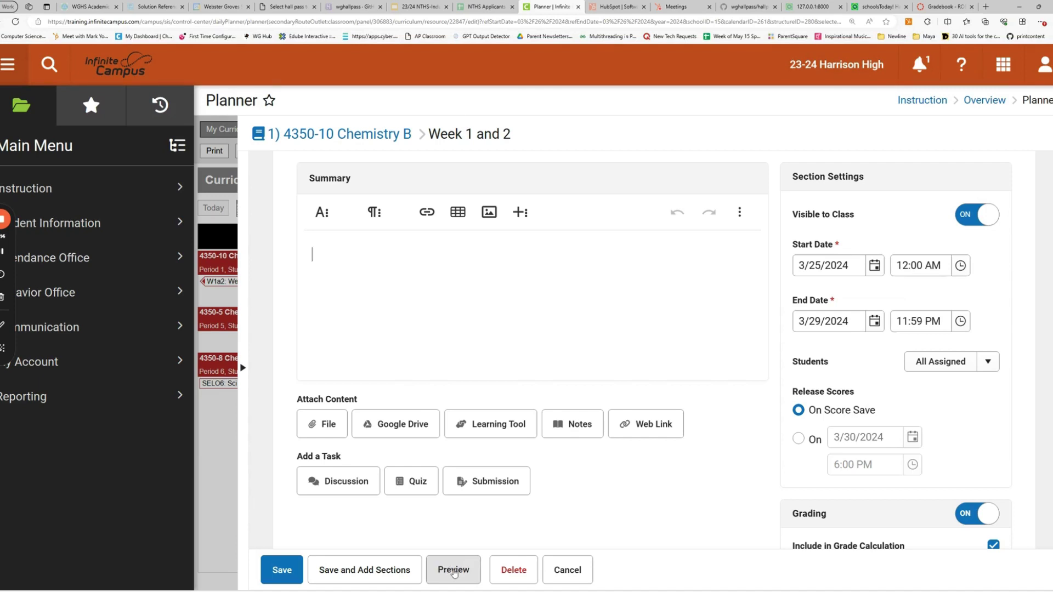
left_click(451, 571)
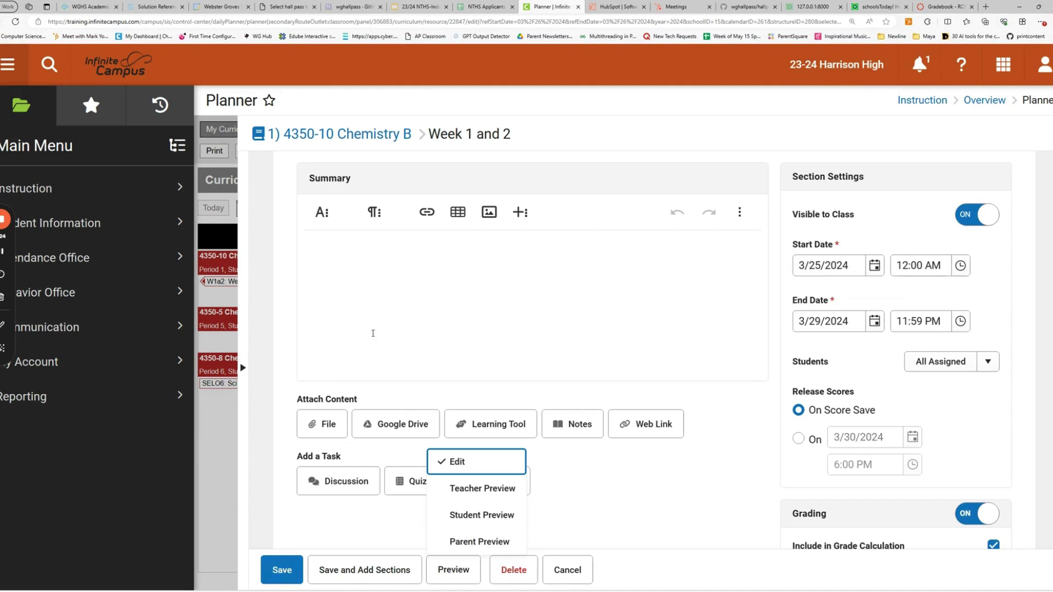
Save the summary 'Chemistry Equation Worksheet' and review the Add item types.
left_click(357, 317)
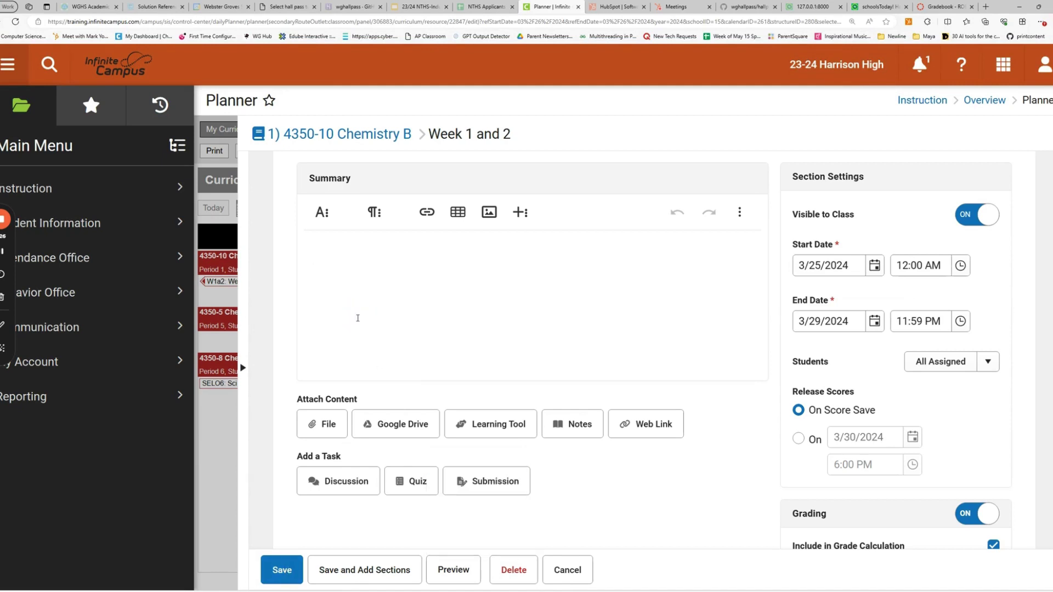
type("P")
key("BackSpace")
type("Chem,")
key("BackSpace")
type("istry Equation Worksheet")
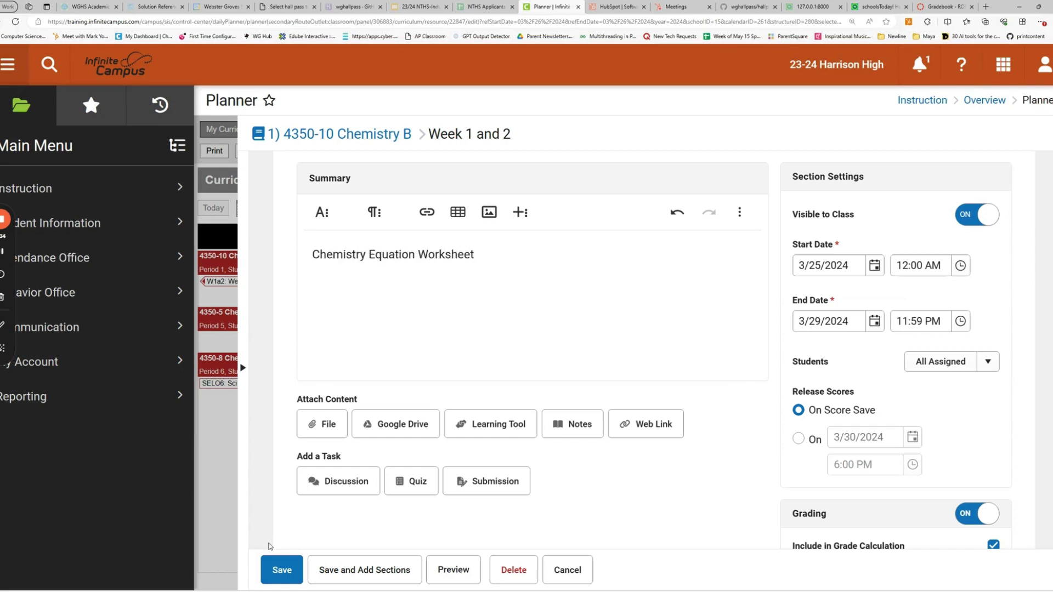
left_click(280, 572)
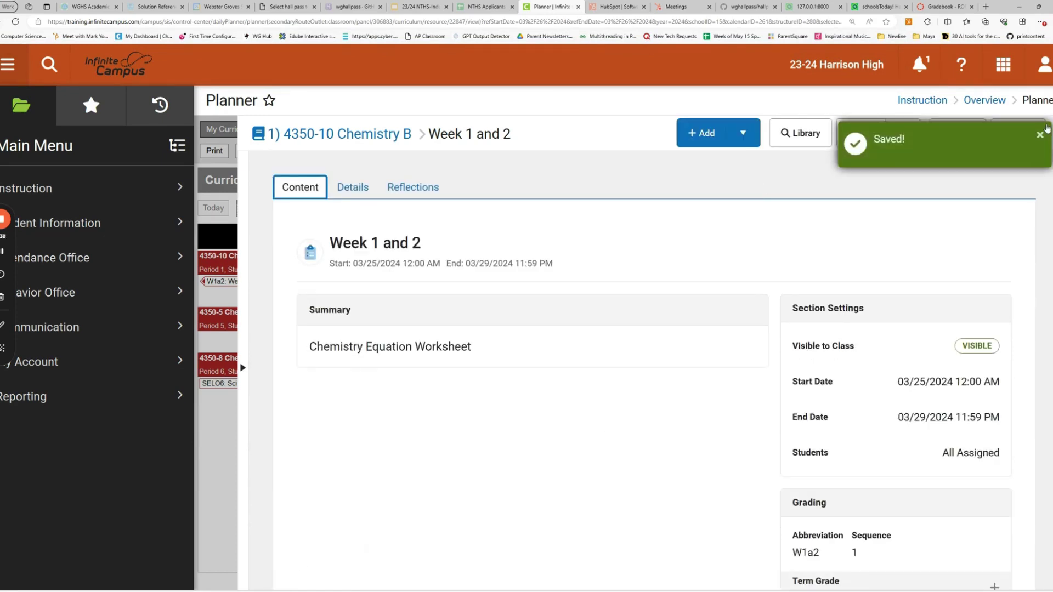
left_click(744, 134)
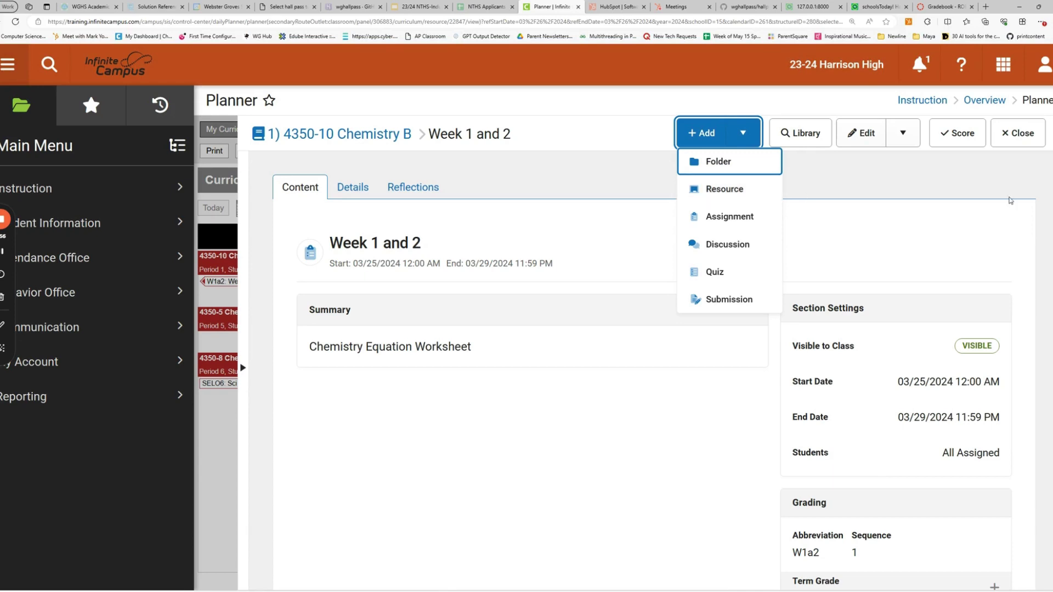
left_click(955, 189)
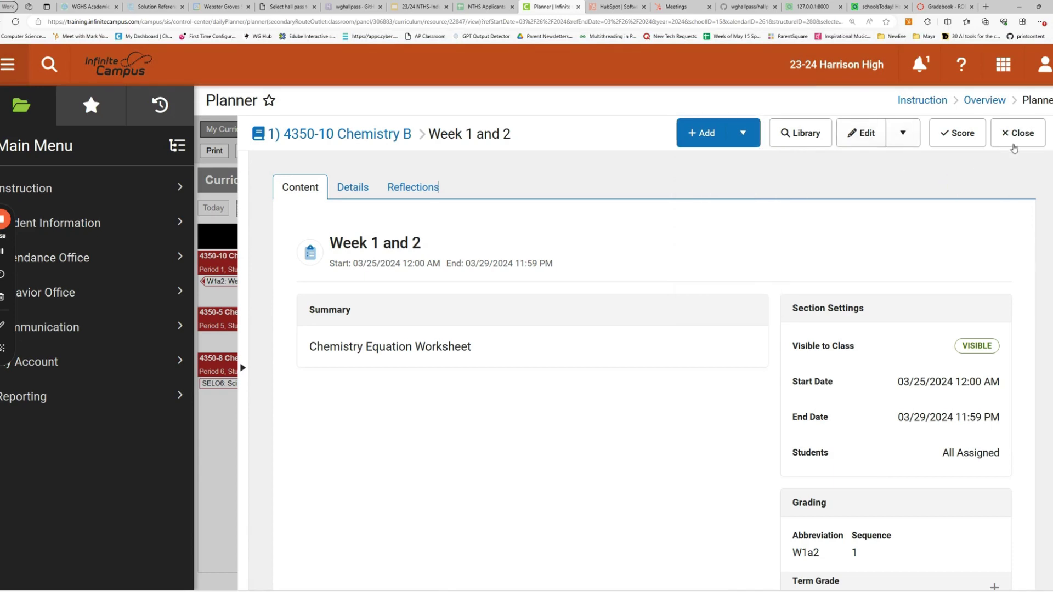
Close the Week 1 and 2 details, reopen them to check the summary, then close again.
left_click(1013, 136)
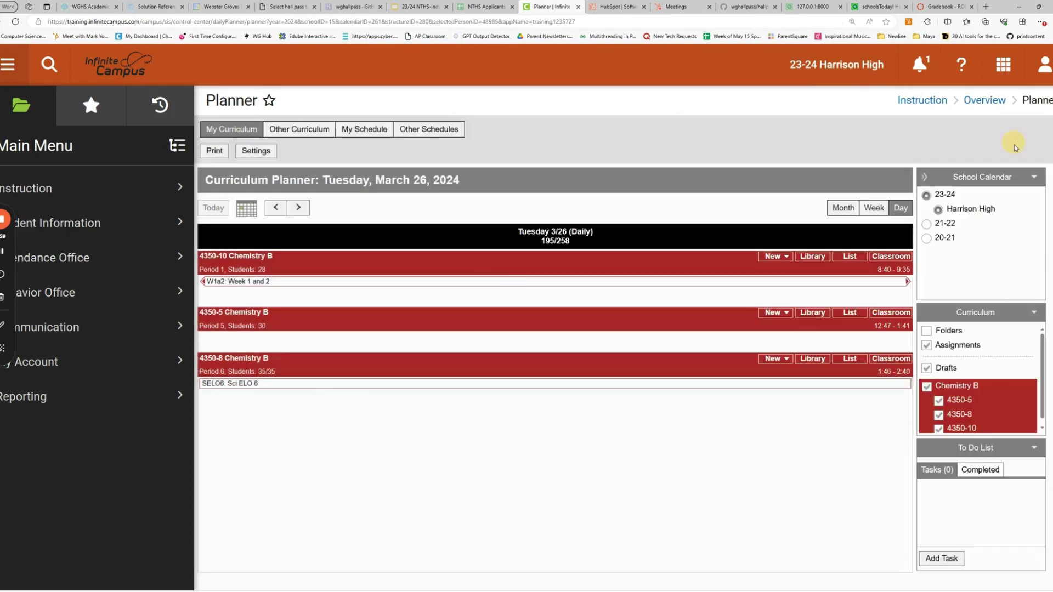
left_click(232, 282)
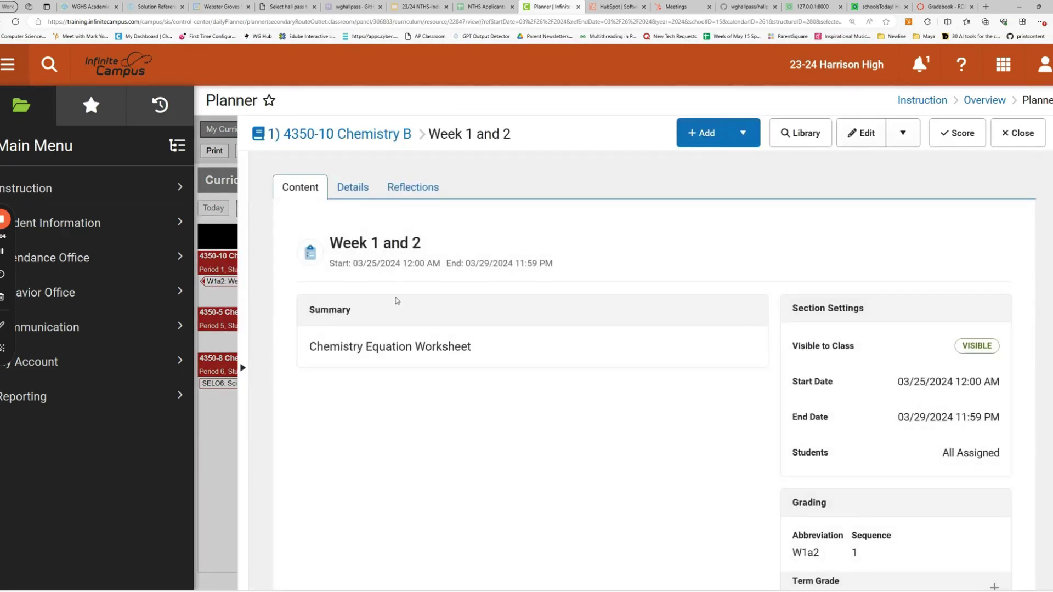
left_click(388, 349)
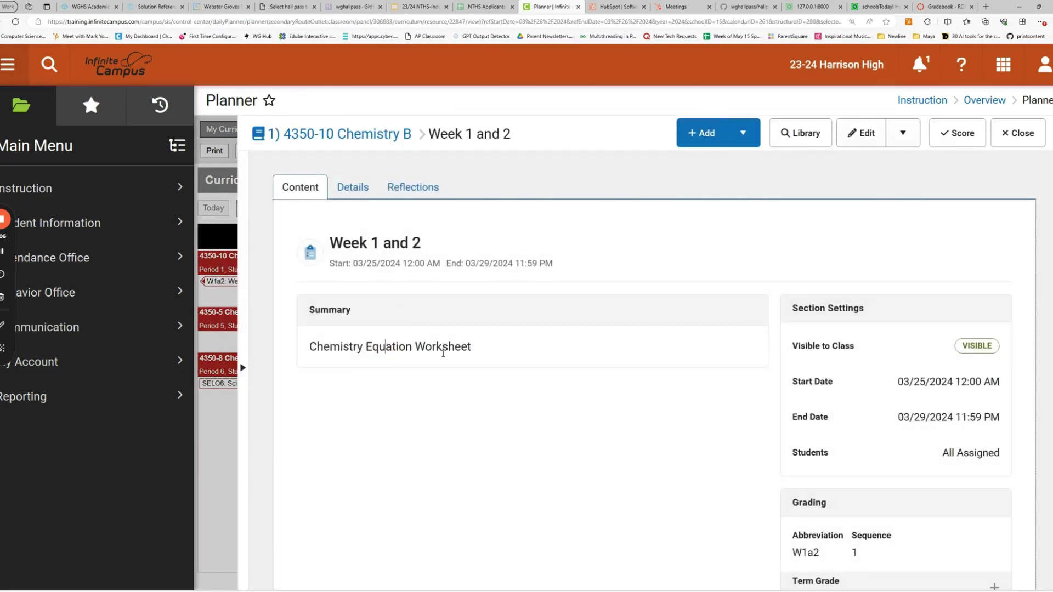
left_click(507, 355)
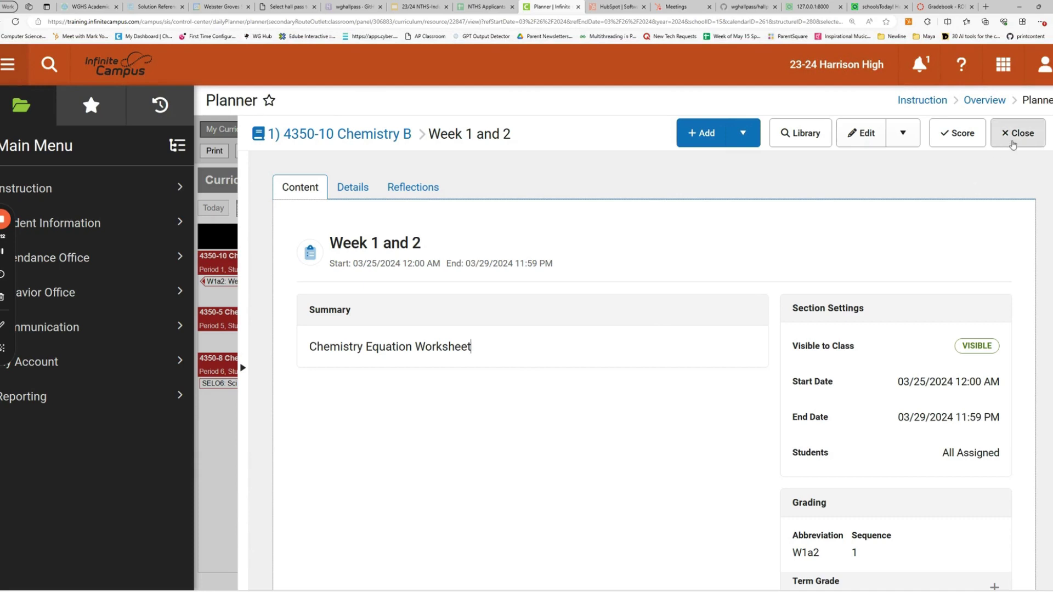
left_click(1013, 145)
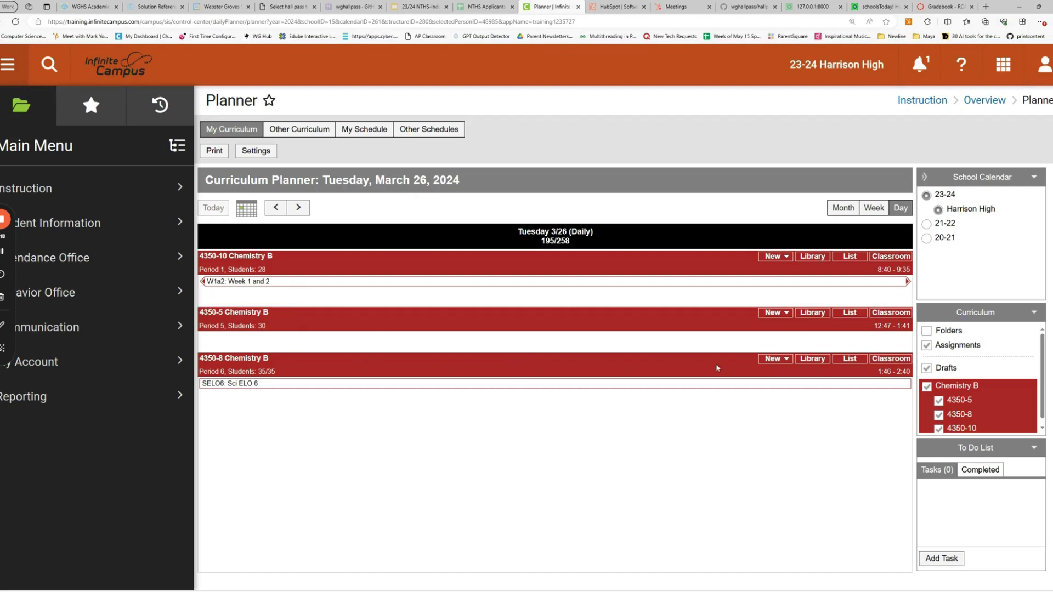
Create a new Solve Equations resource for Period 5 Chemistry B and begin its summary.
left_click(784, 316)
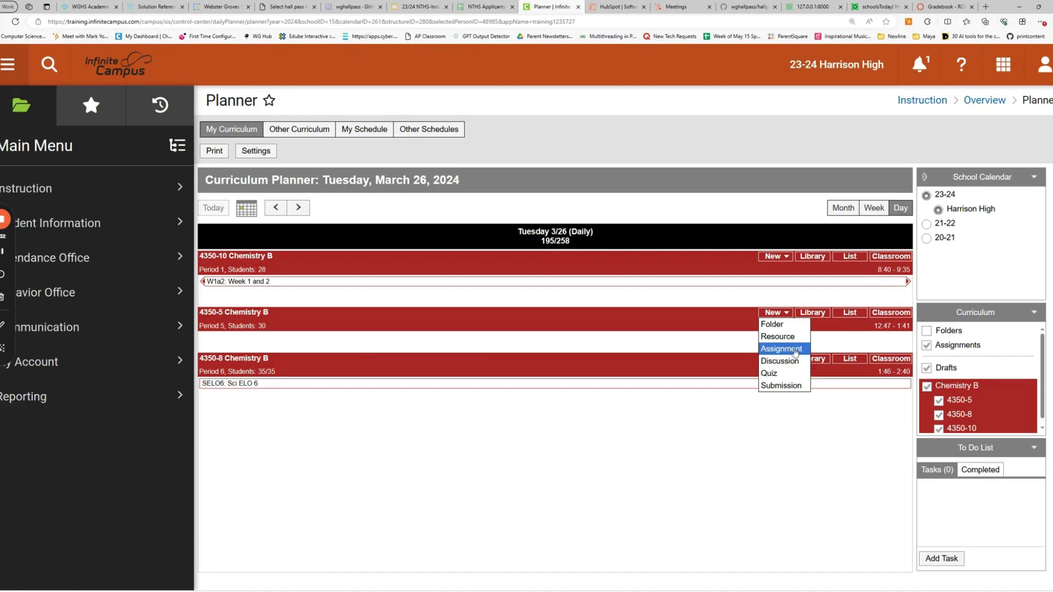
left_click(793, 342)
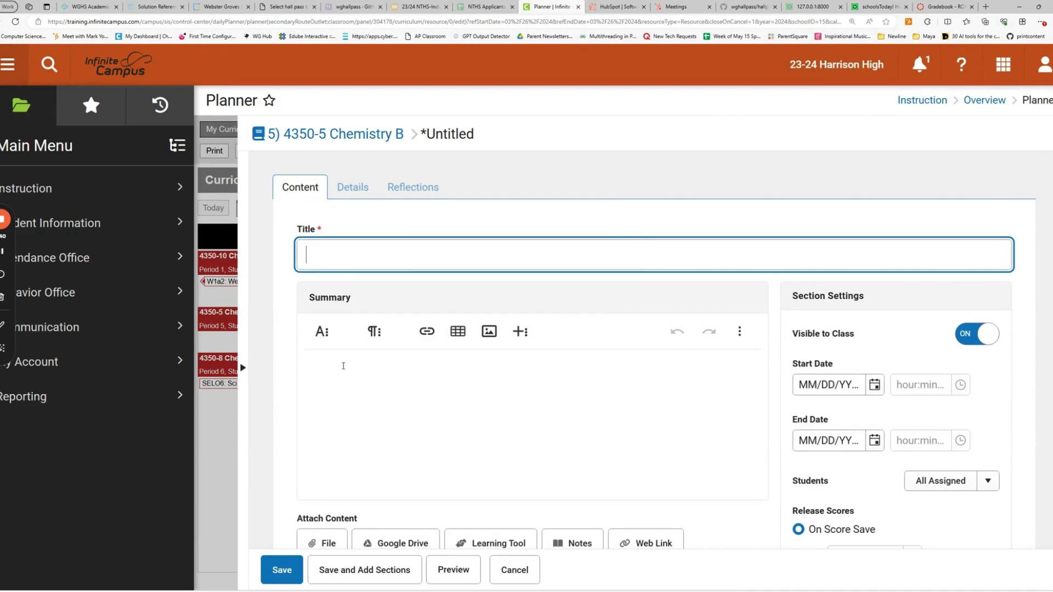
type("Solve Equations")
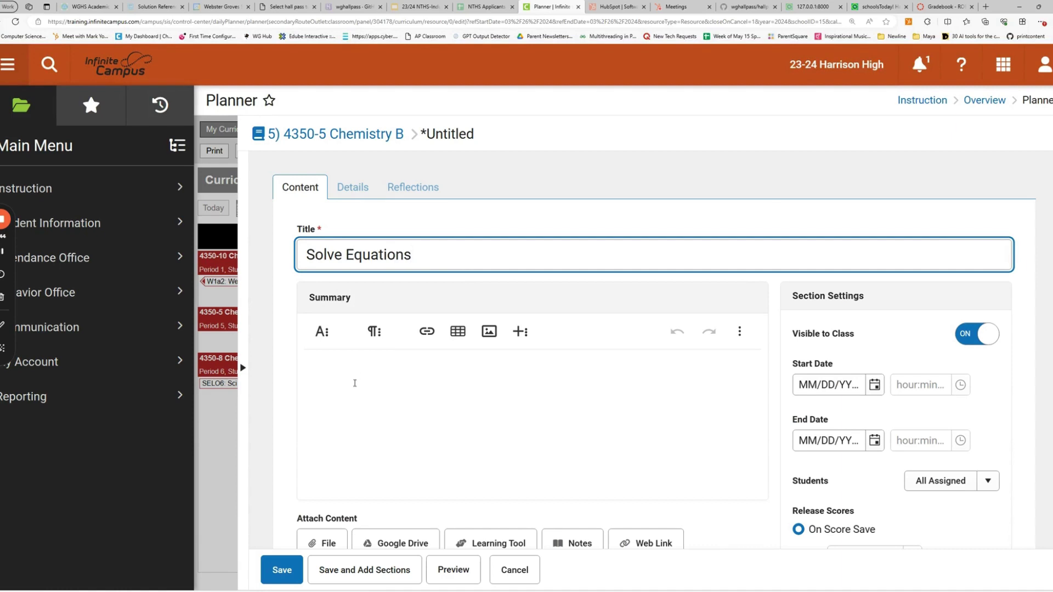
left_click(355, 383)
type("Solve Equations")
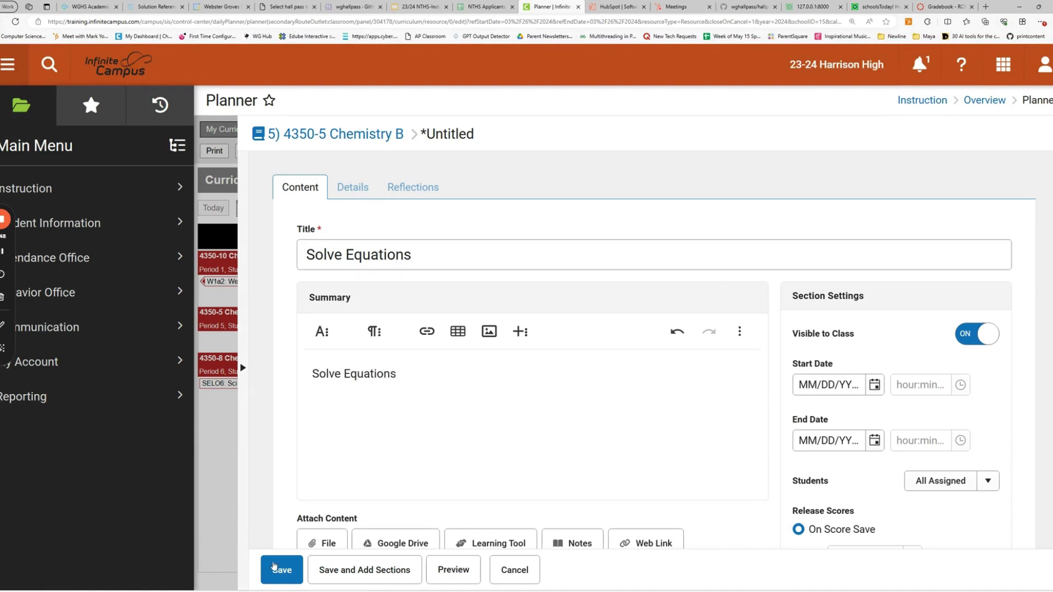
Set start and end dates to March 26, 2024, save, and return to the planner.
left_click(877, 389)
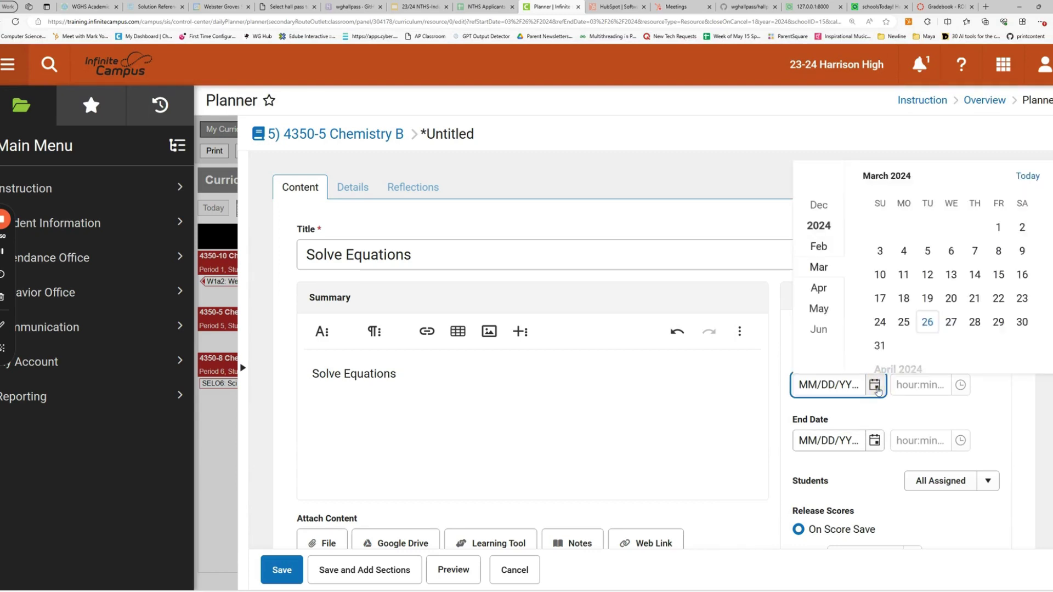
left_click(927, 330)
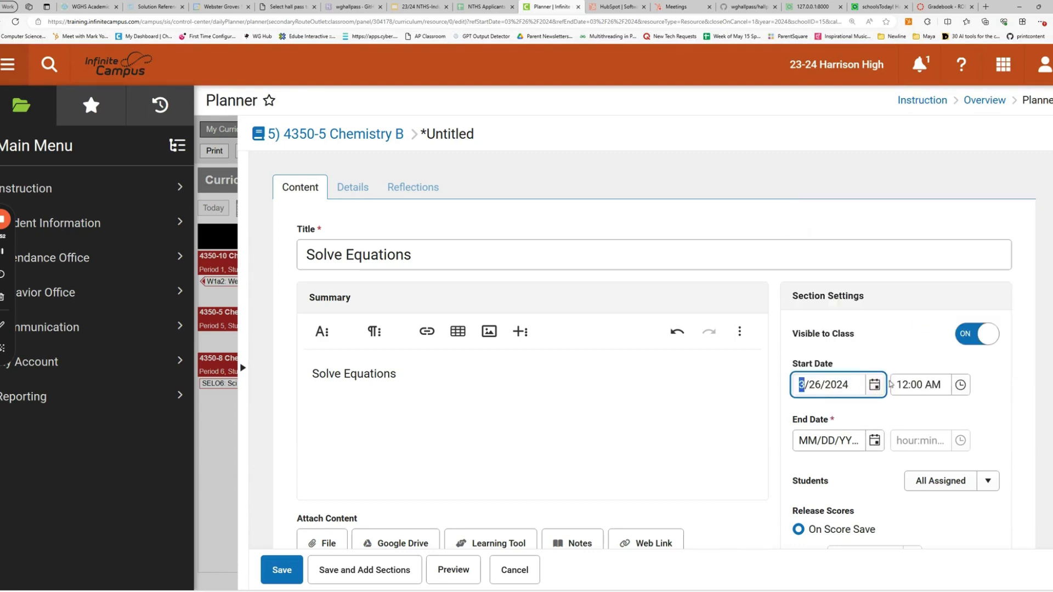
left_click(875, 440)
left_click(927, 377)
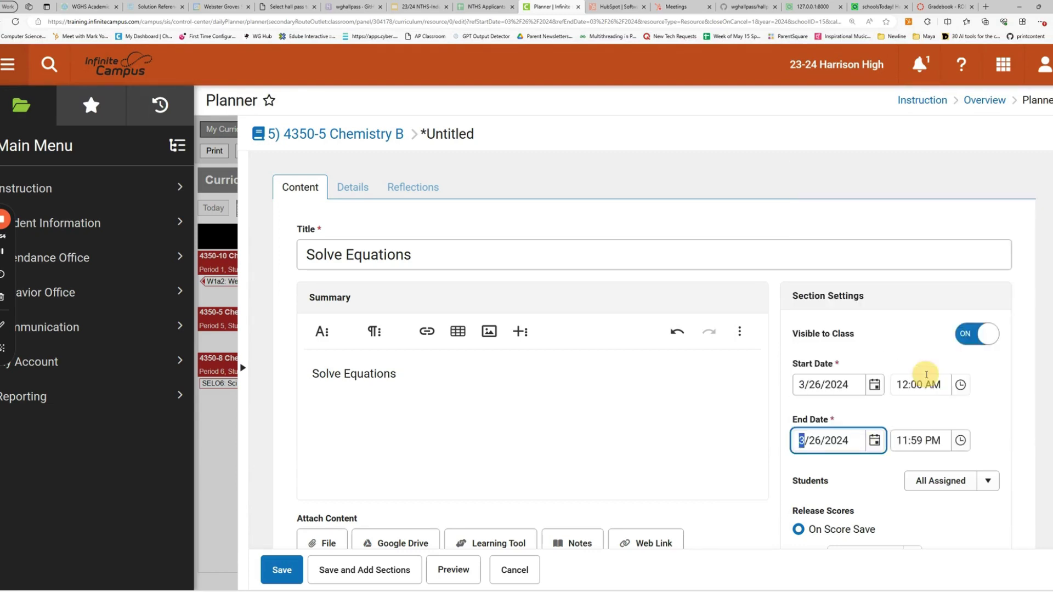
scroll(905, 506, "down", 2)
scroll(904, 507, "down", 2)
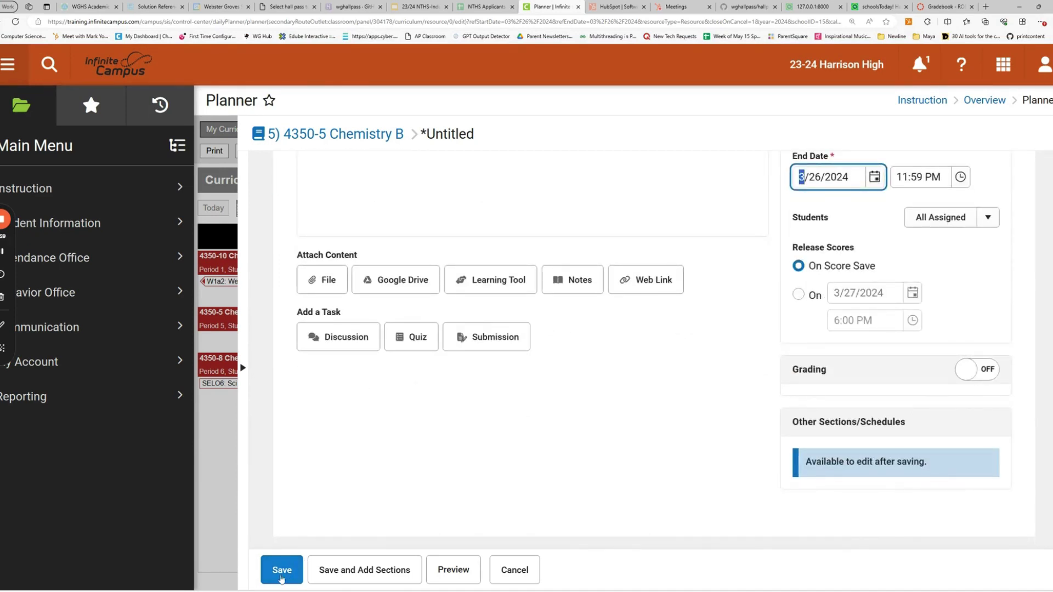
left_click(282, 572)
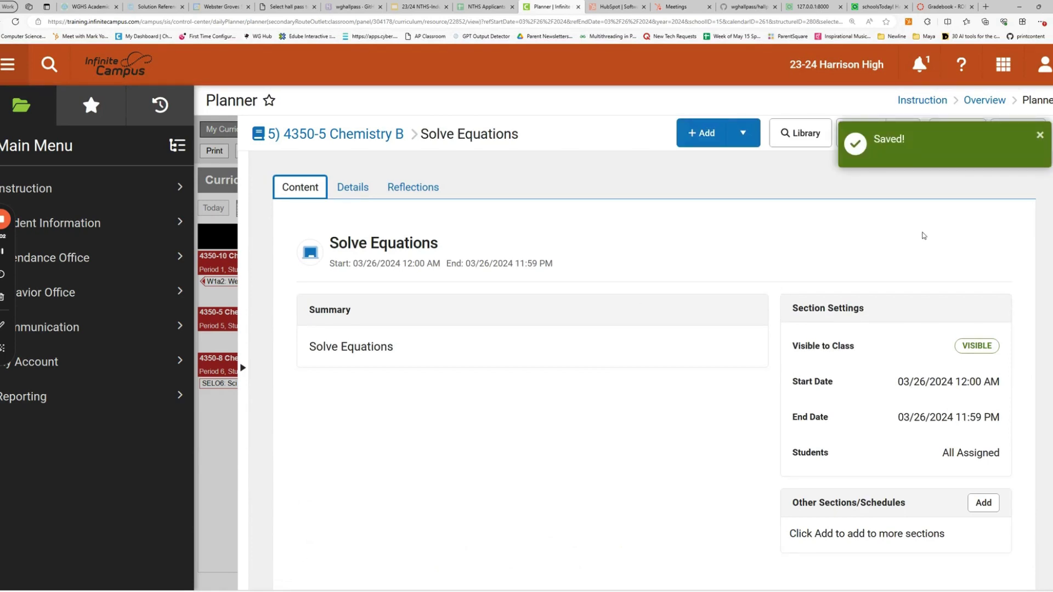
left_click(1041, 135)
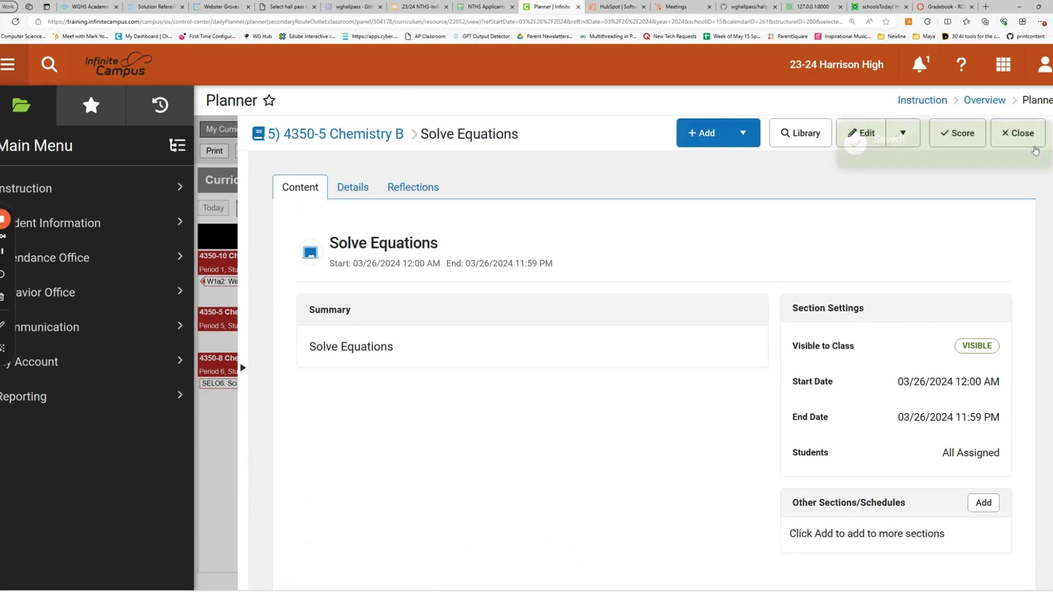
left_click(1017, 133)
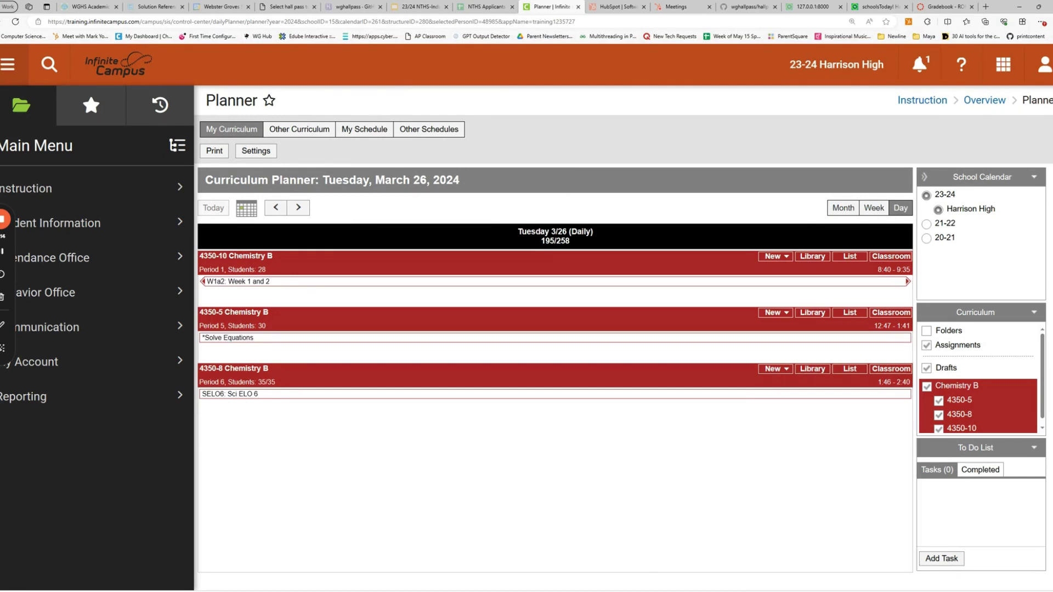
left_click(213, 154)
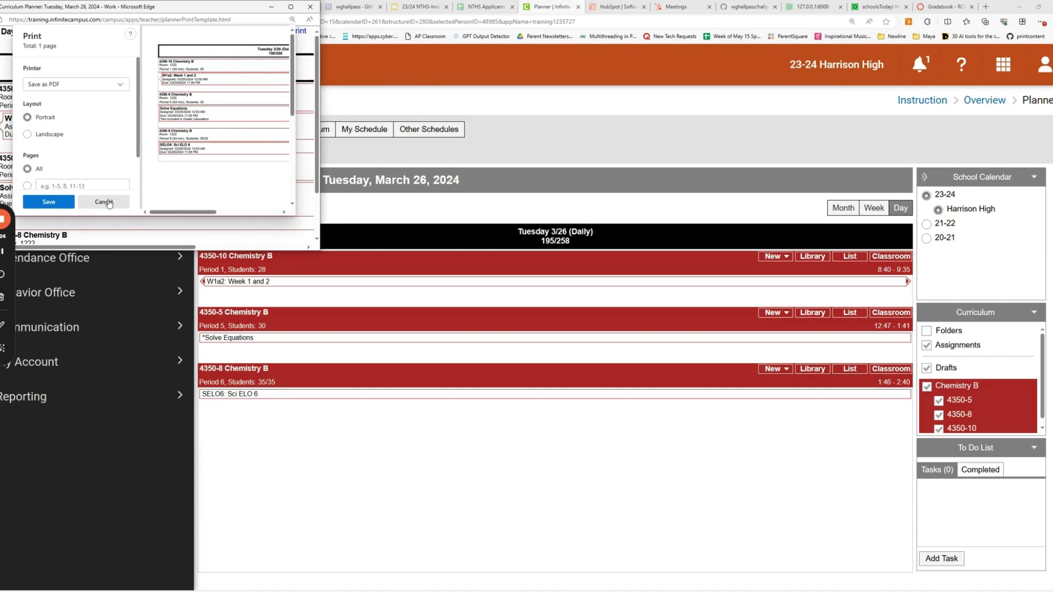
left_click(104, 201)
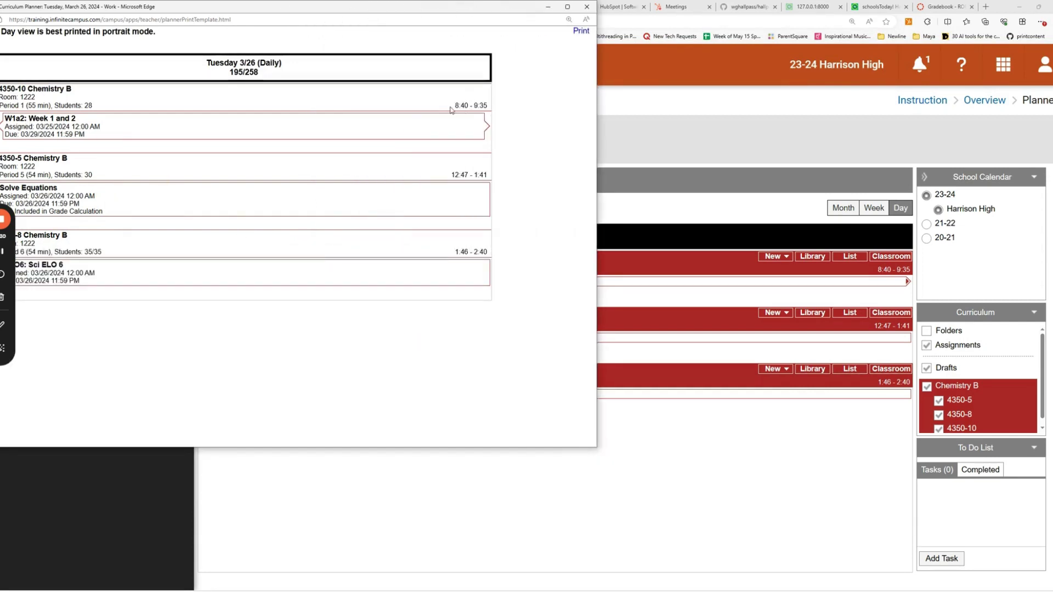
mouse_move(459, 105)
left_mouse_down()
mouse_move(499, 105)
mouse_move(486, 106)
left_mouse_up()
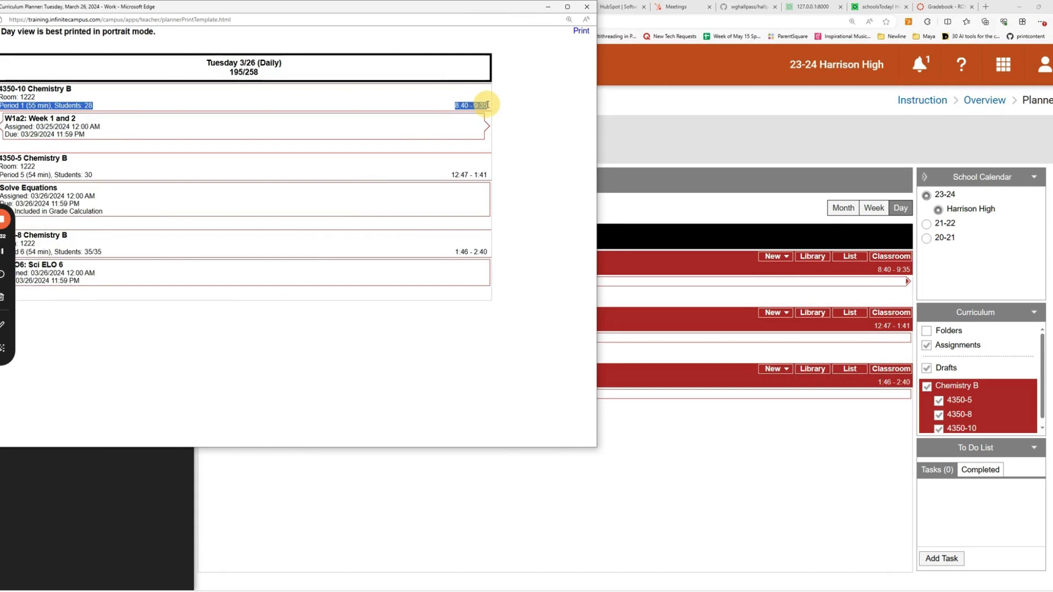
left_click_drag(462, 176, 86, 198)
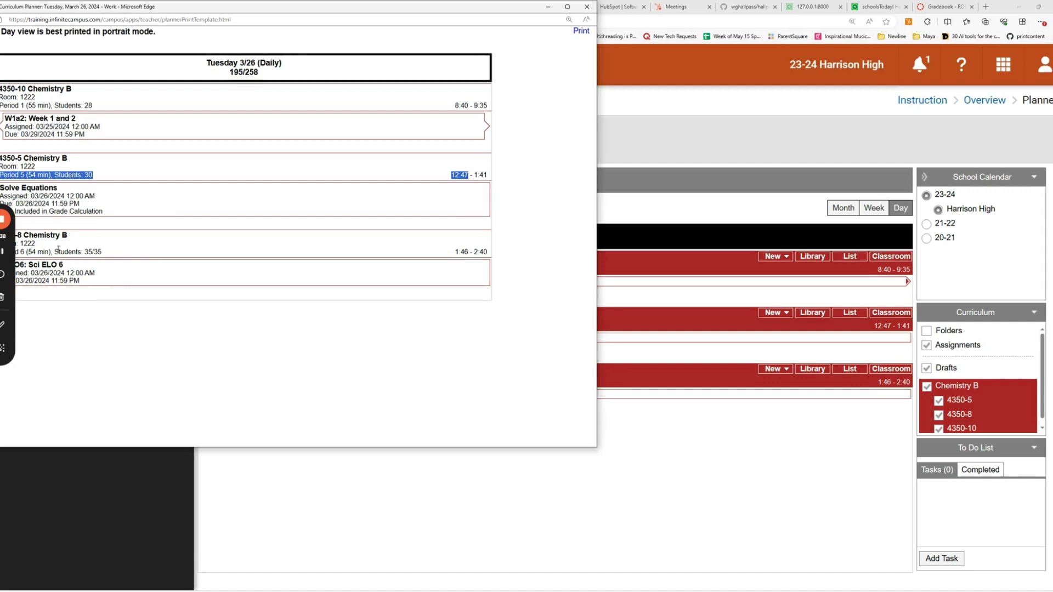
left_click(50, 196)
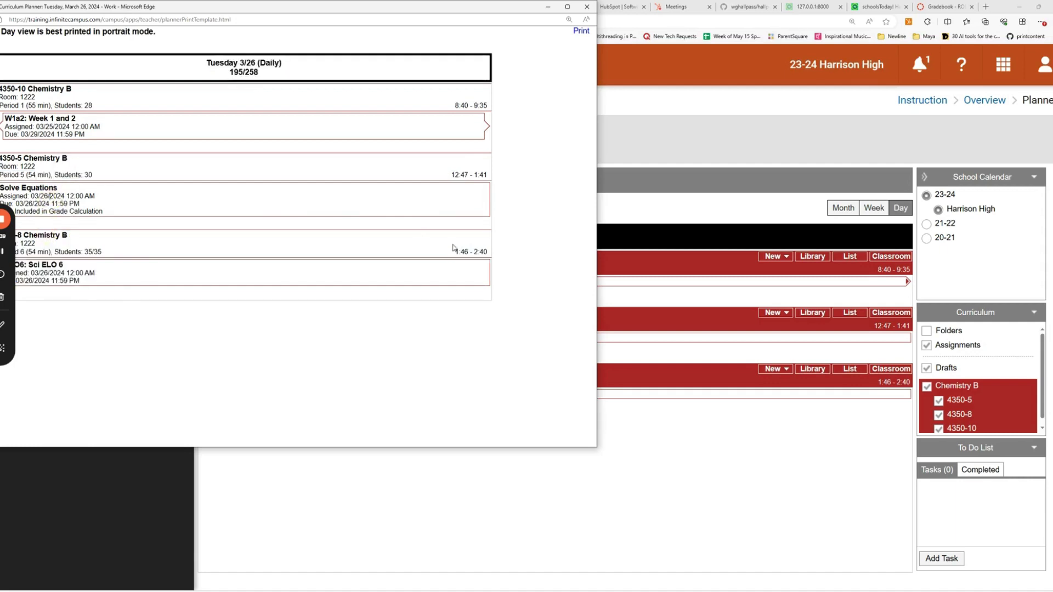
left_click(587, 7)
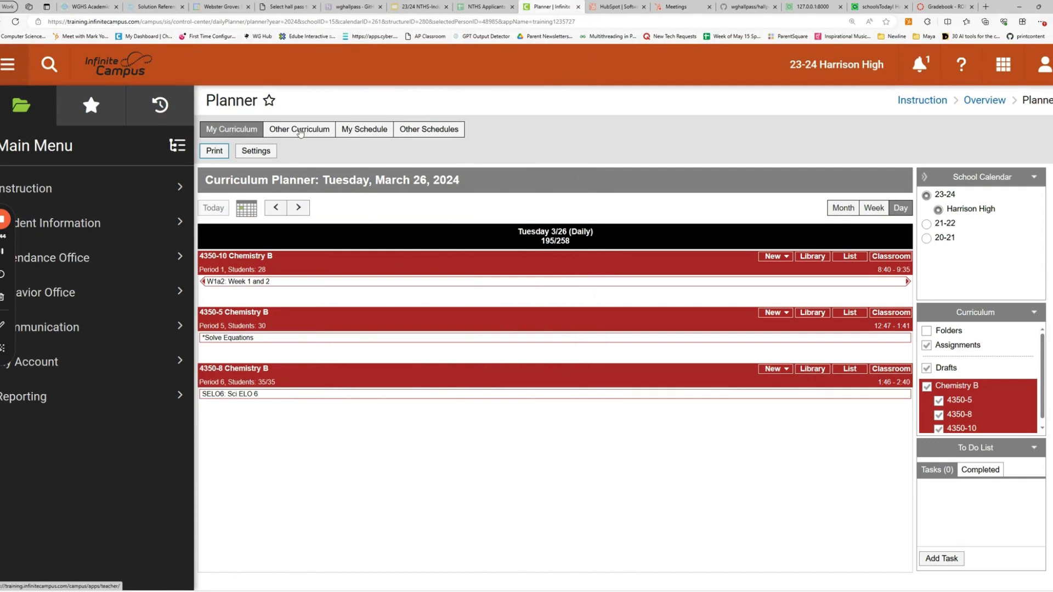
left_click(814, 257)
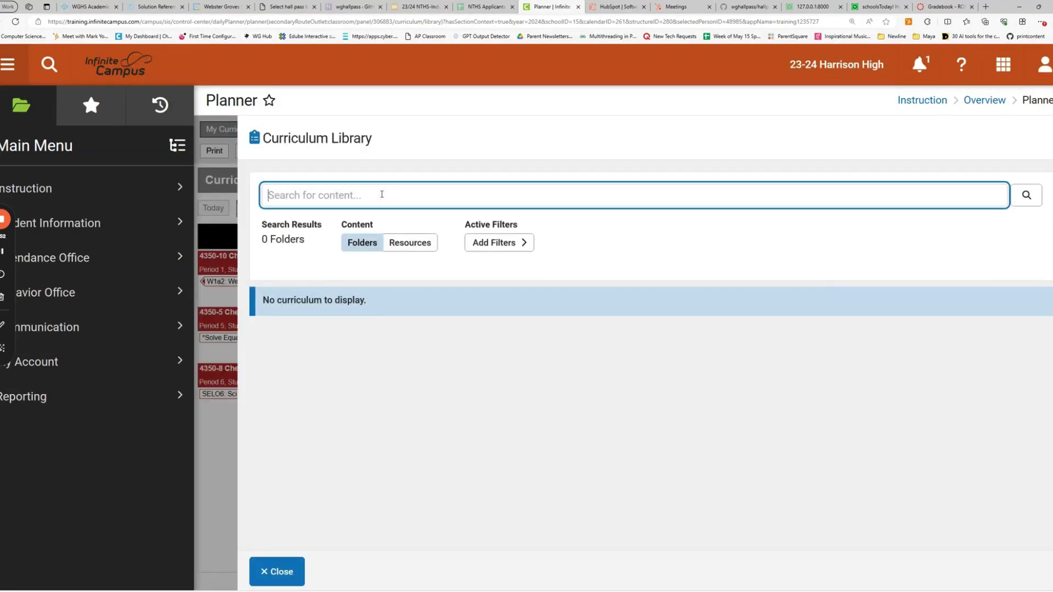
left_click(411, 243)
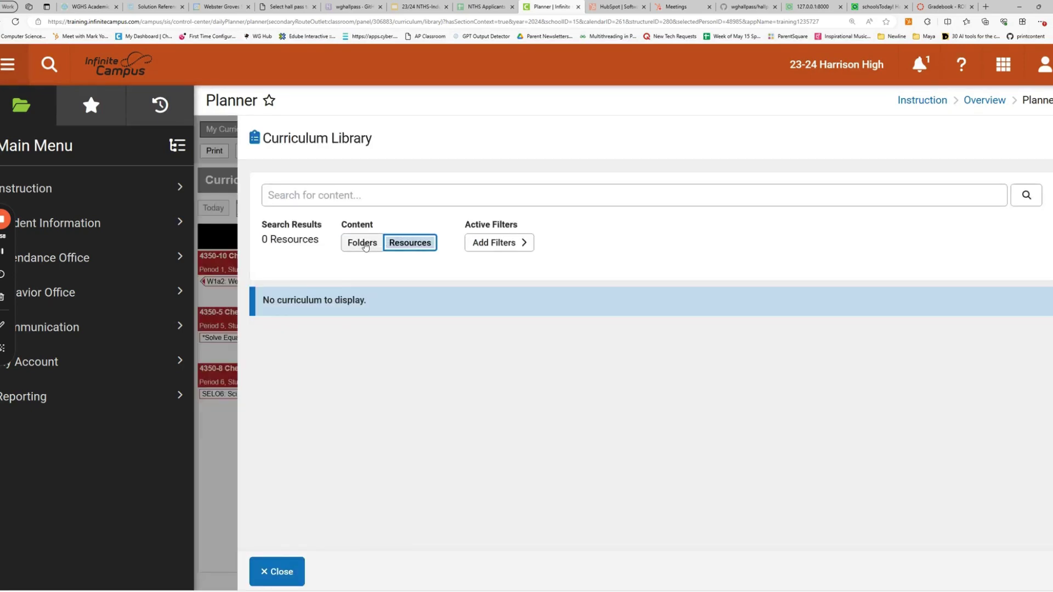
left_click(365, 244)
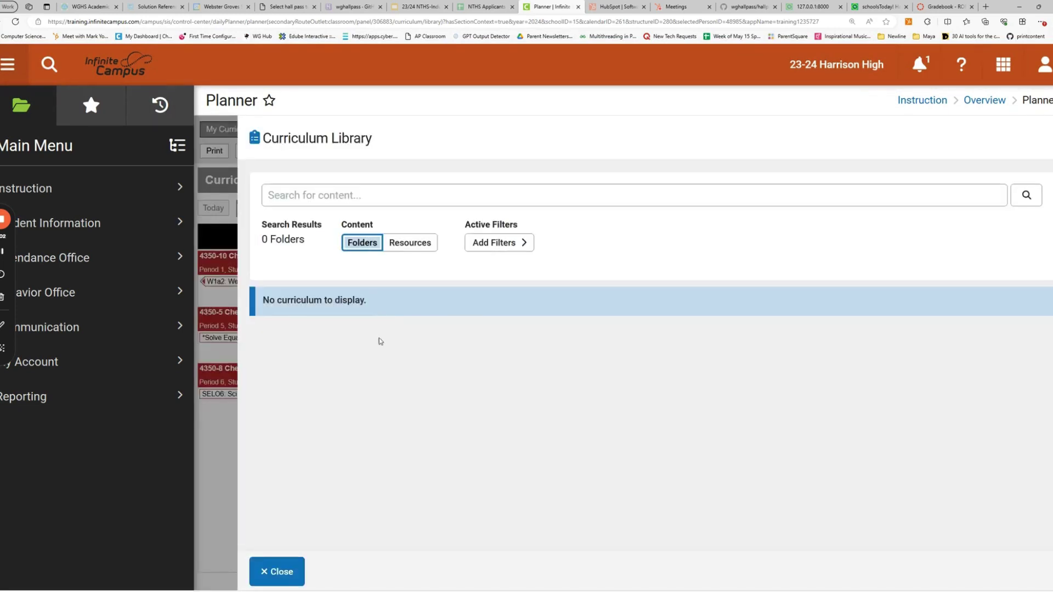
left_click(291, 569)
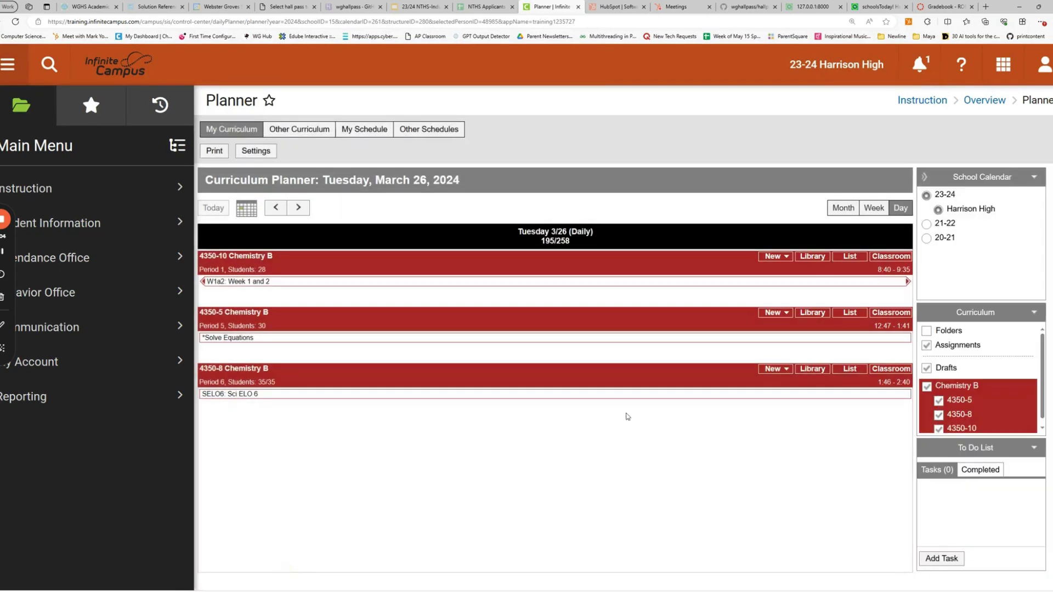
left_click(891, 256)
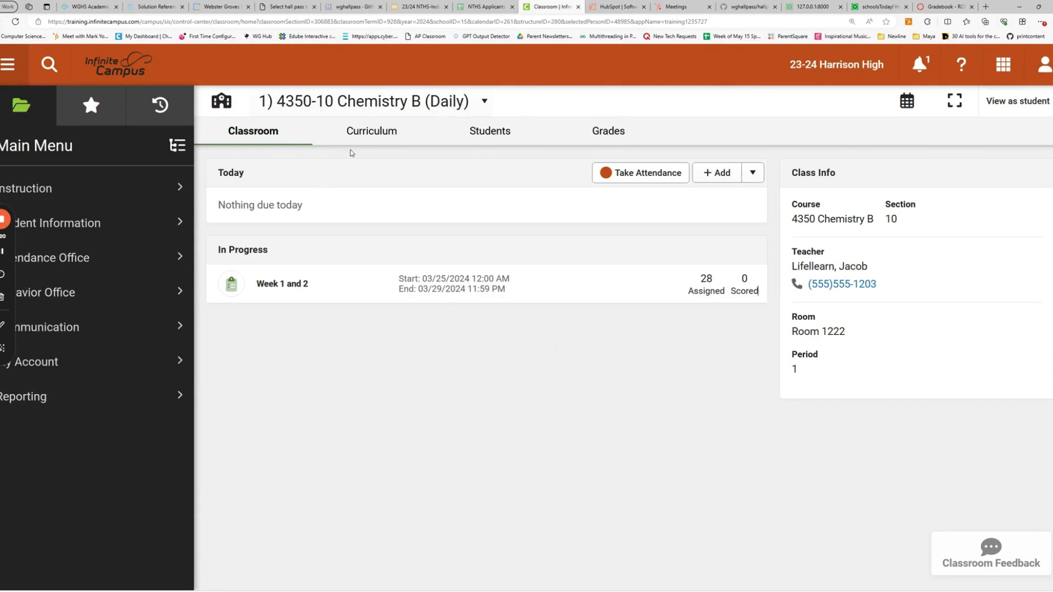
left_click(371, 131)
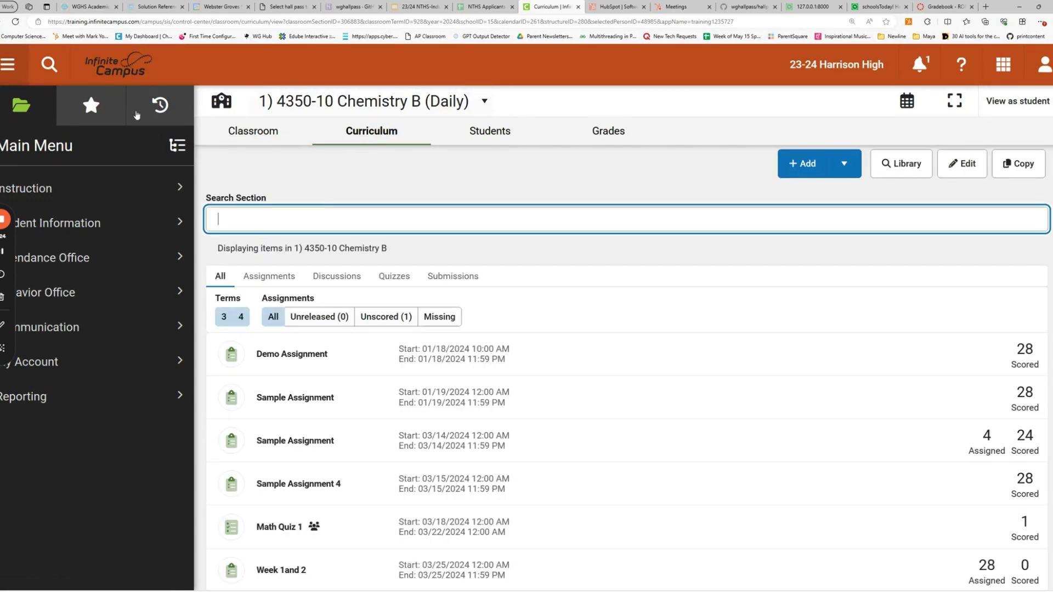
left_click(4, 22)
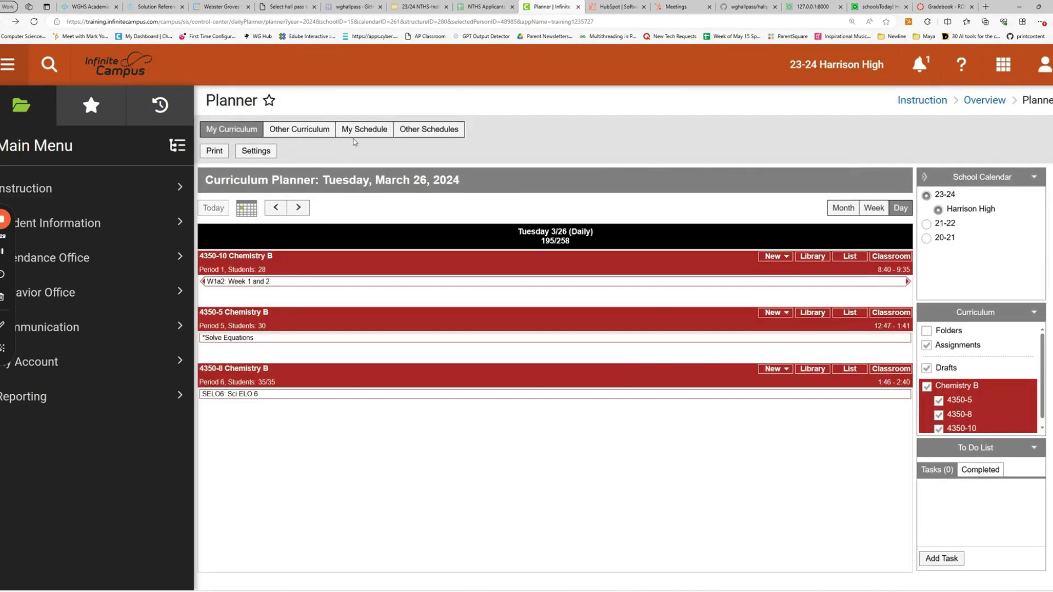
Switch to My Schedule, then Other Schedules, browse Teacher Name, and cancel the search.
left_click(359, 132)
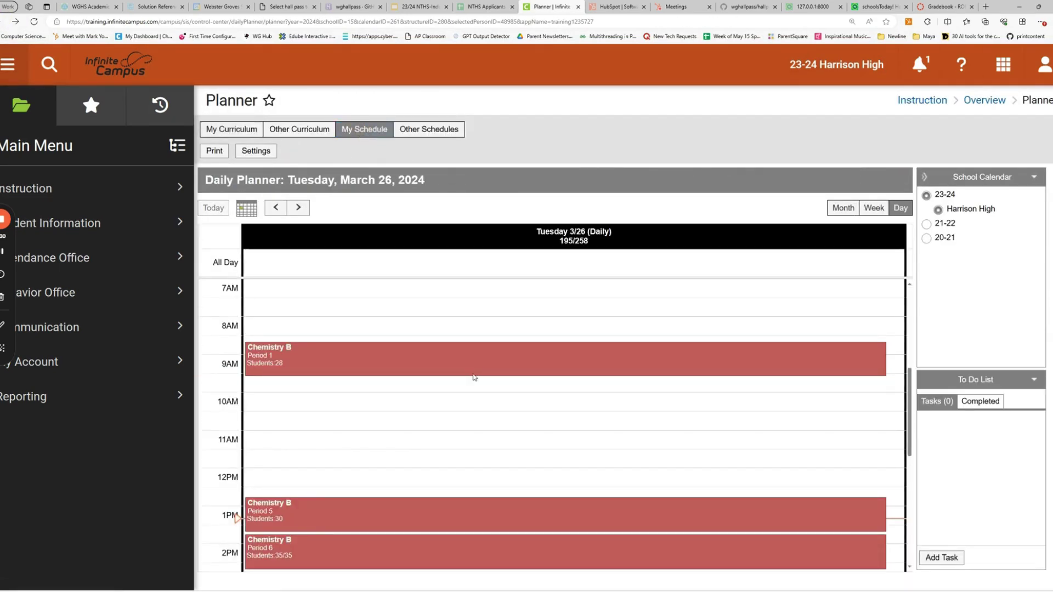
scroll(474, 377, "down", 2)
scroll(454, 383, "up", 2)
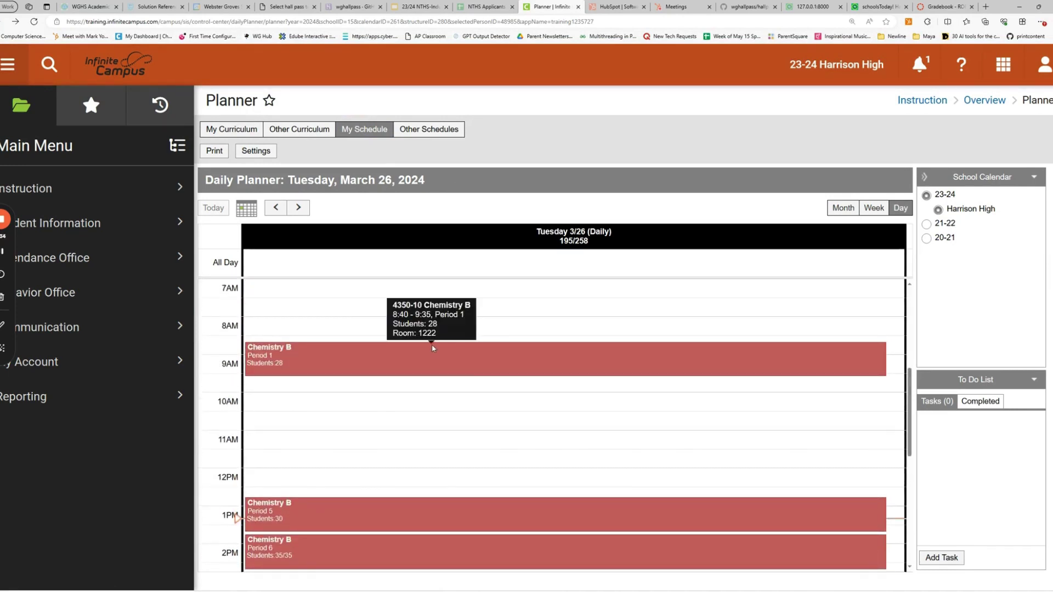
left_click(419, 130)
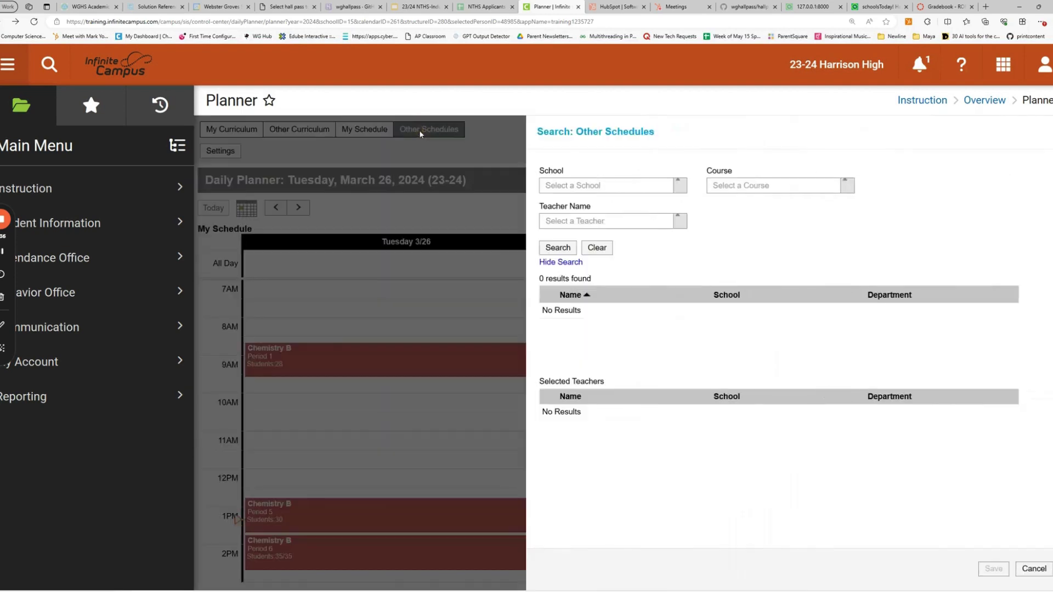
left_click(681, 224)
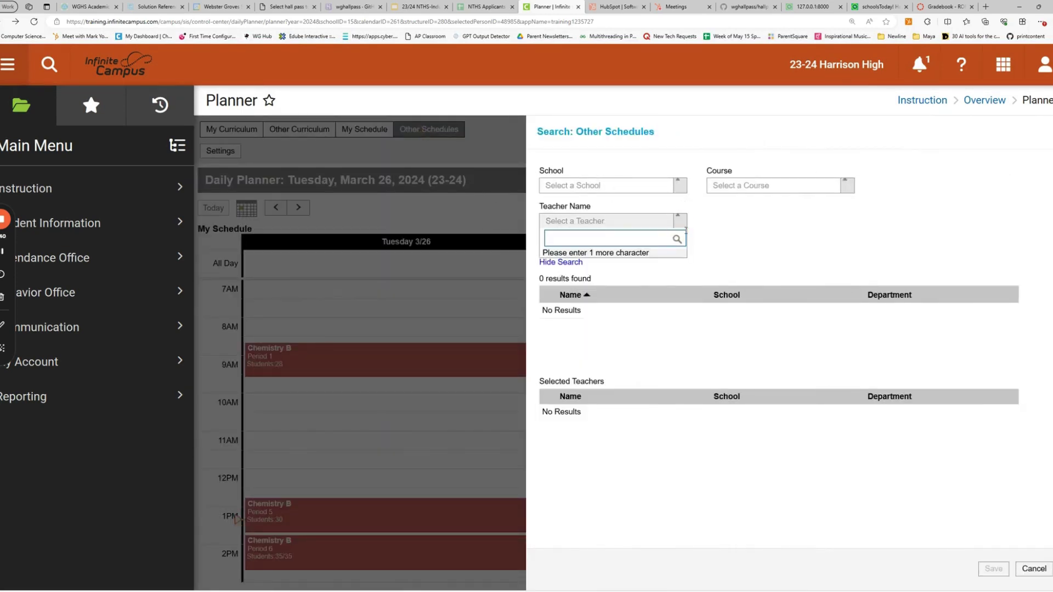
left_click(730, 220)
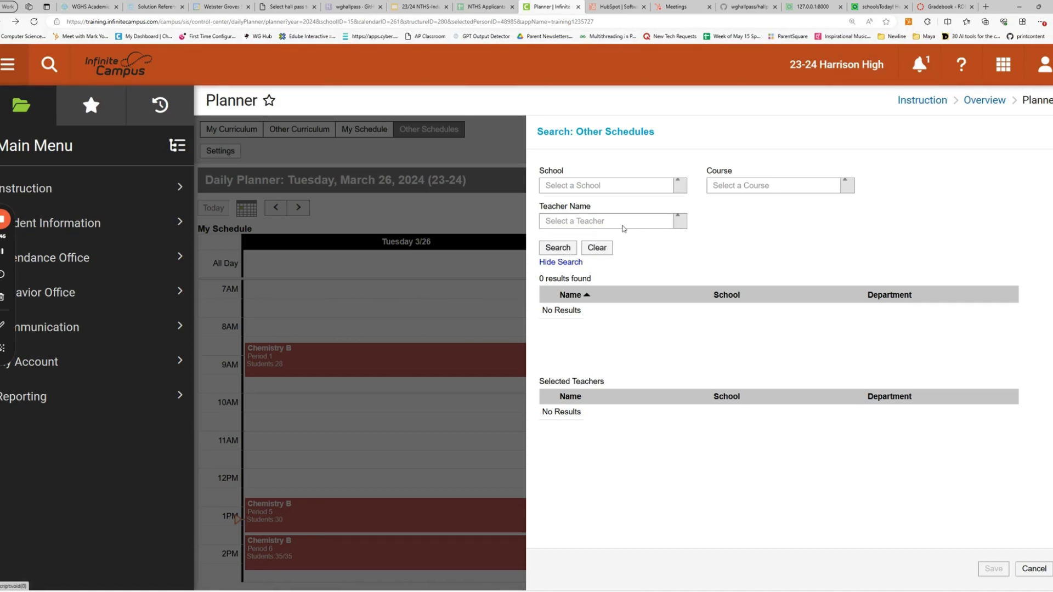
left_click(1034, 569)
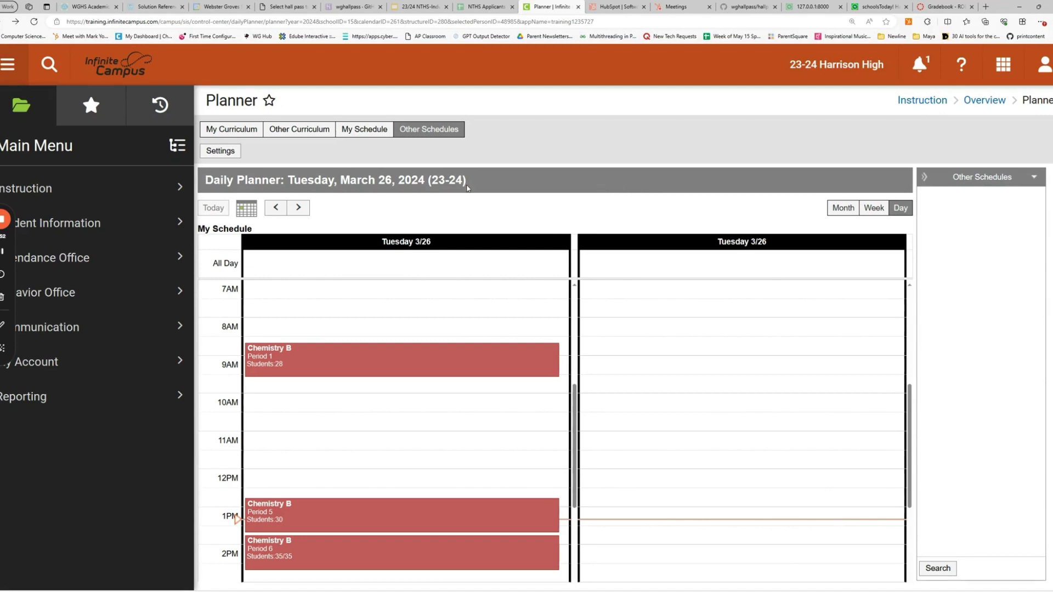
left_click(223, 151)
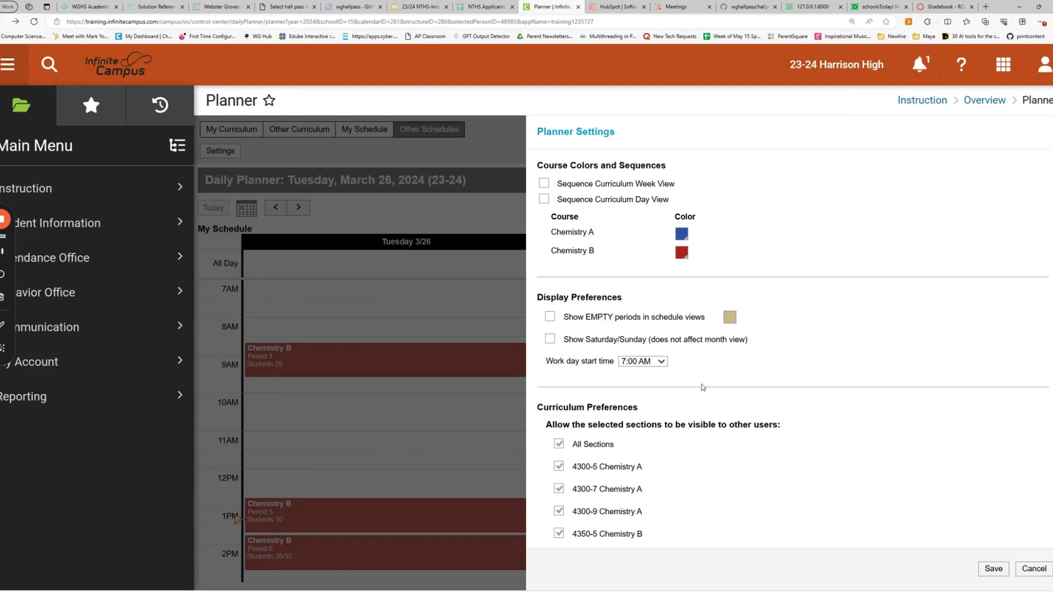
scroll(670, 502, "down", 1)
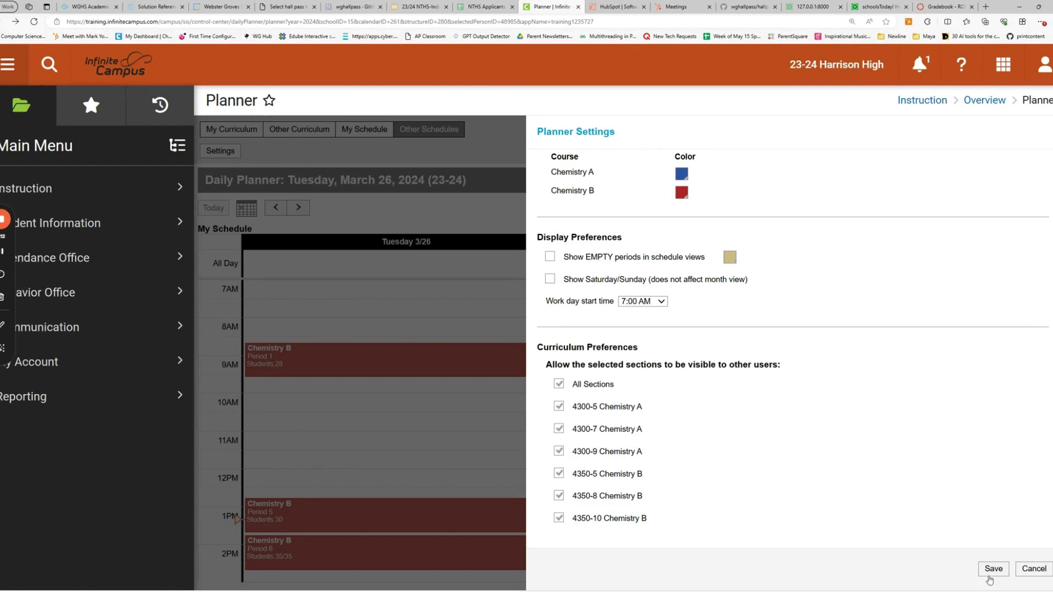
left_click(1035, 570)
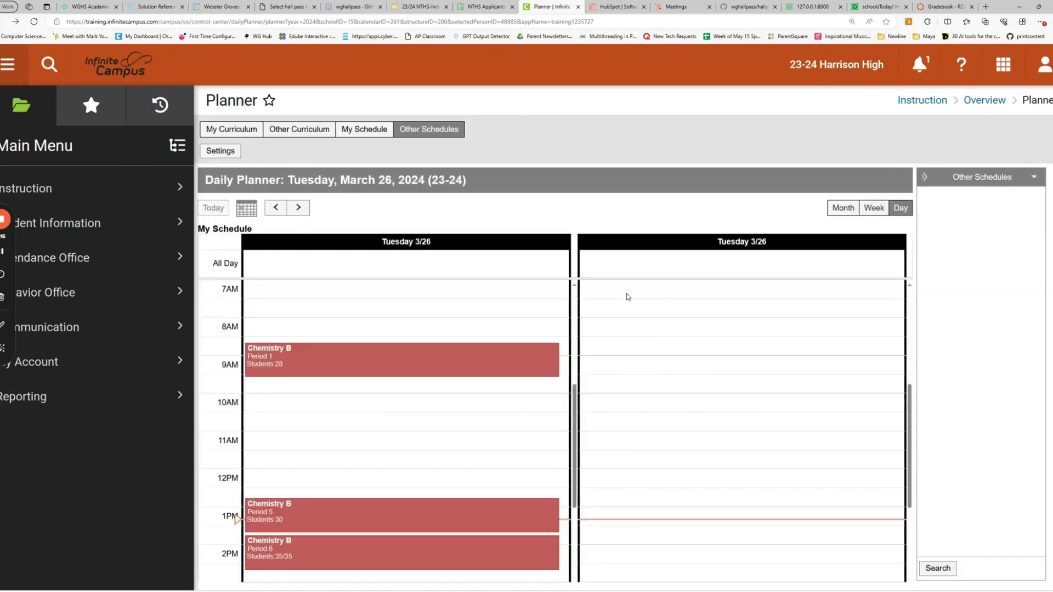